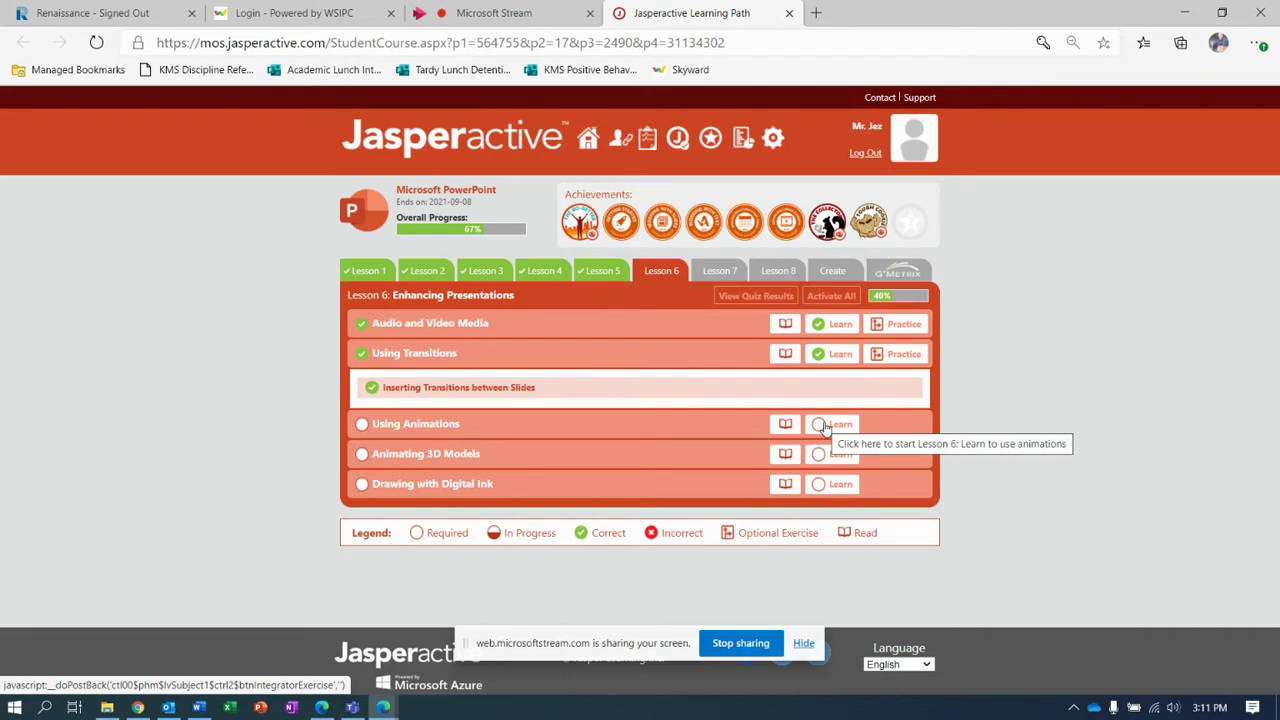
# Launch the Using Animations exercise from Jasperactive Lesson 6
pyautogui.click(822, 427)
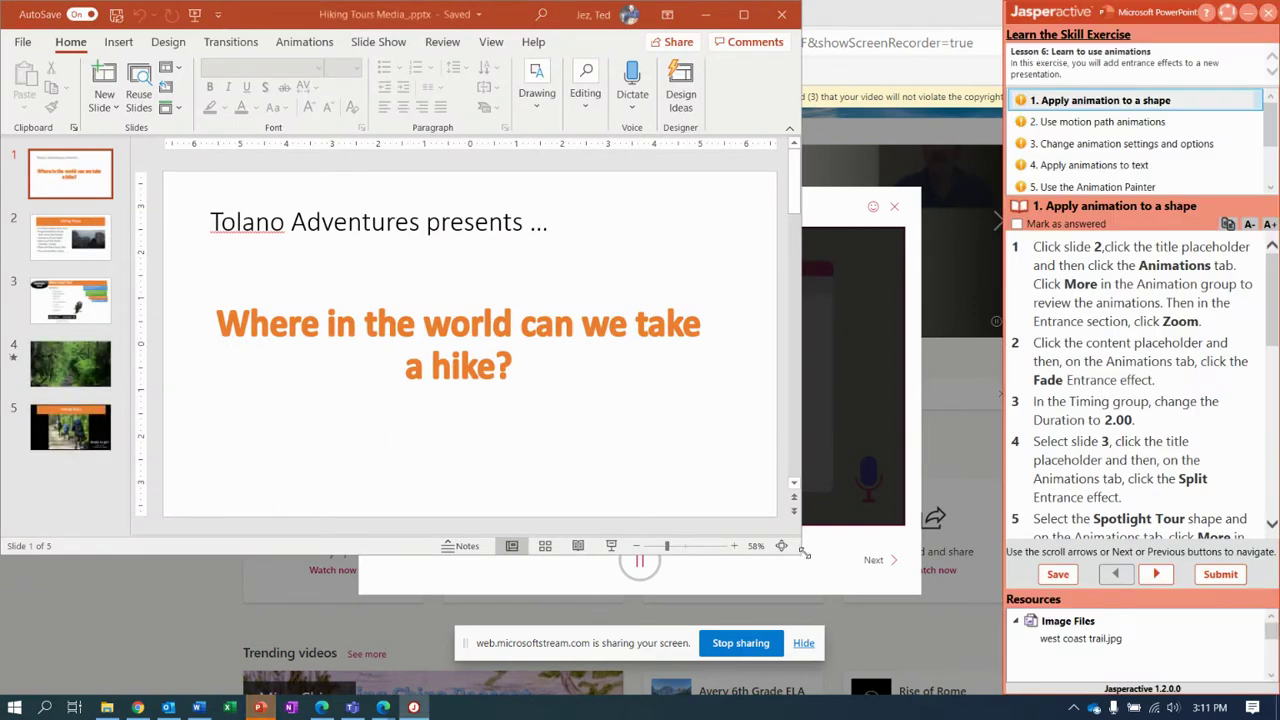
# Enlarge the window and give slide 2's Hiking Tours title a Zoom entrance effect
pyautogui.moveTo(801, 556); pyautogui.dragTo(980, 690)
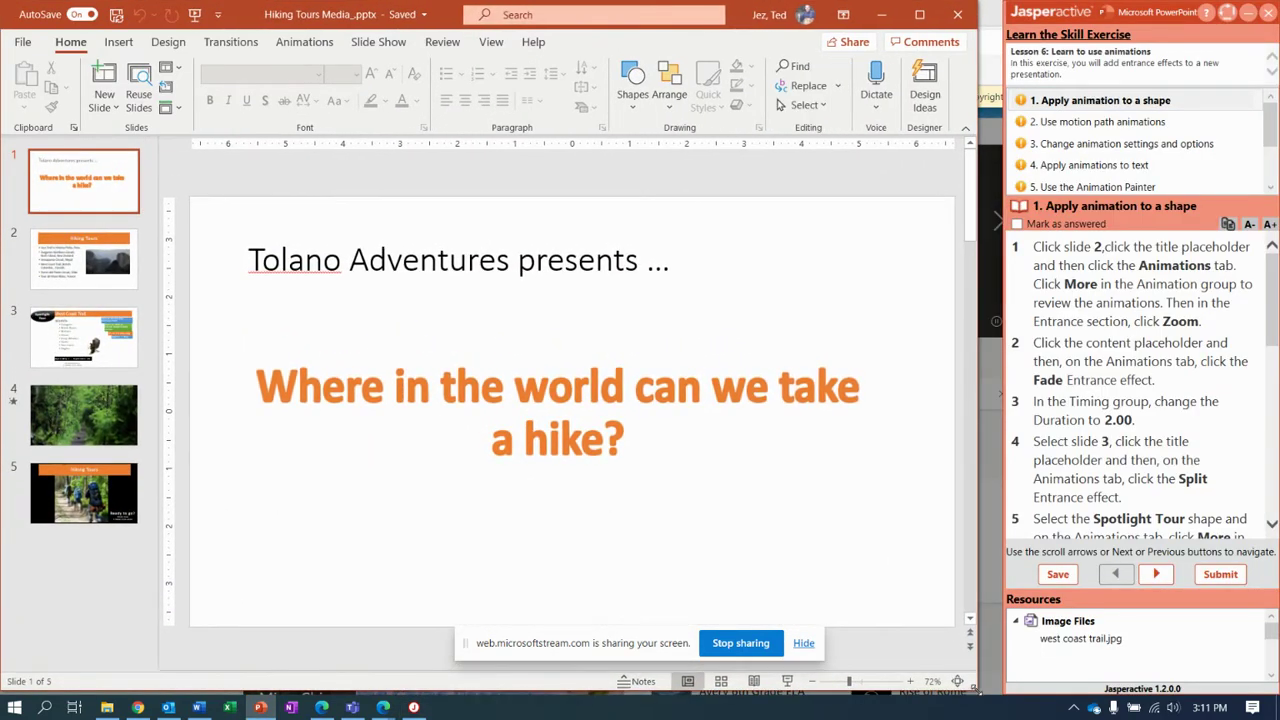
pyautogui.click(92, 268)
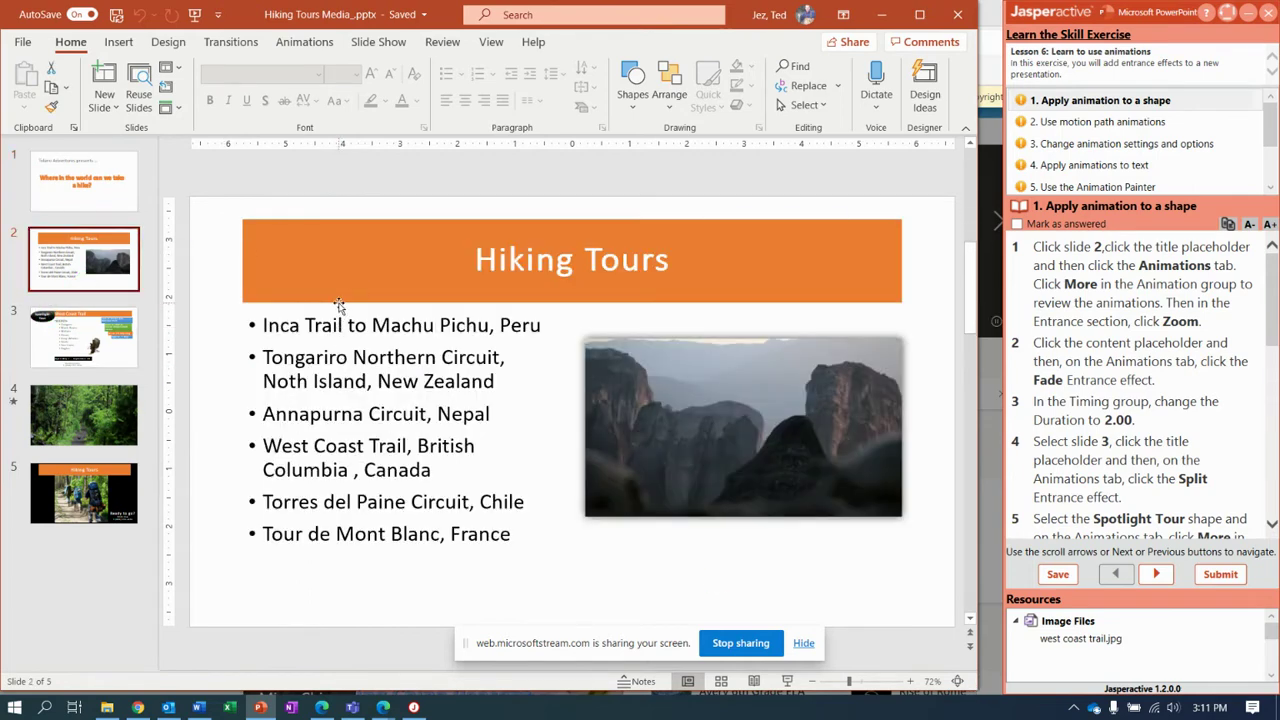
pyautogui.click(332, 268)
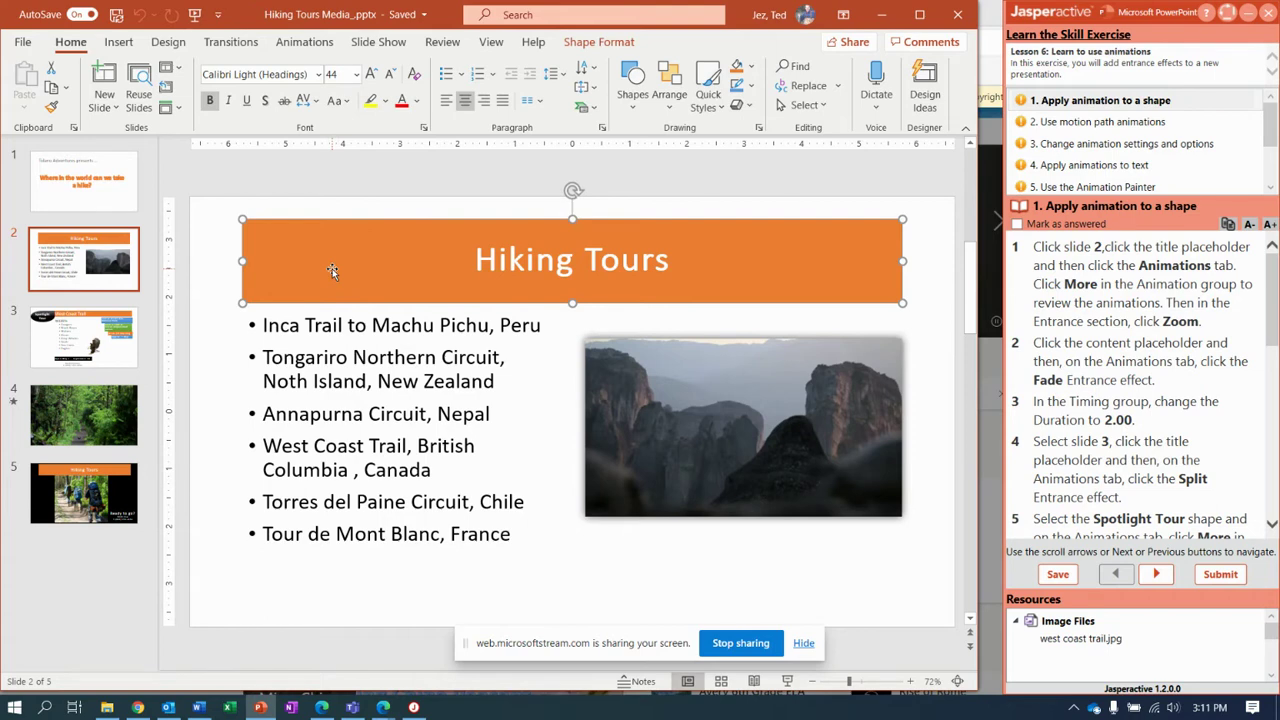
pyautogui.click(304, 42)
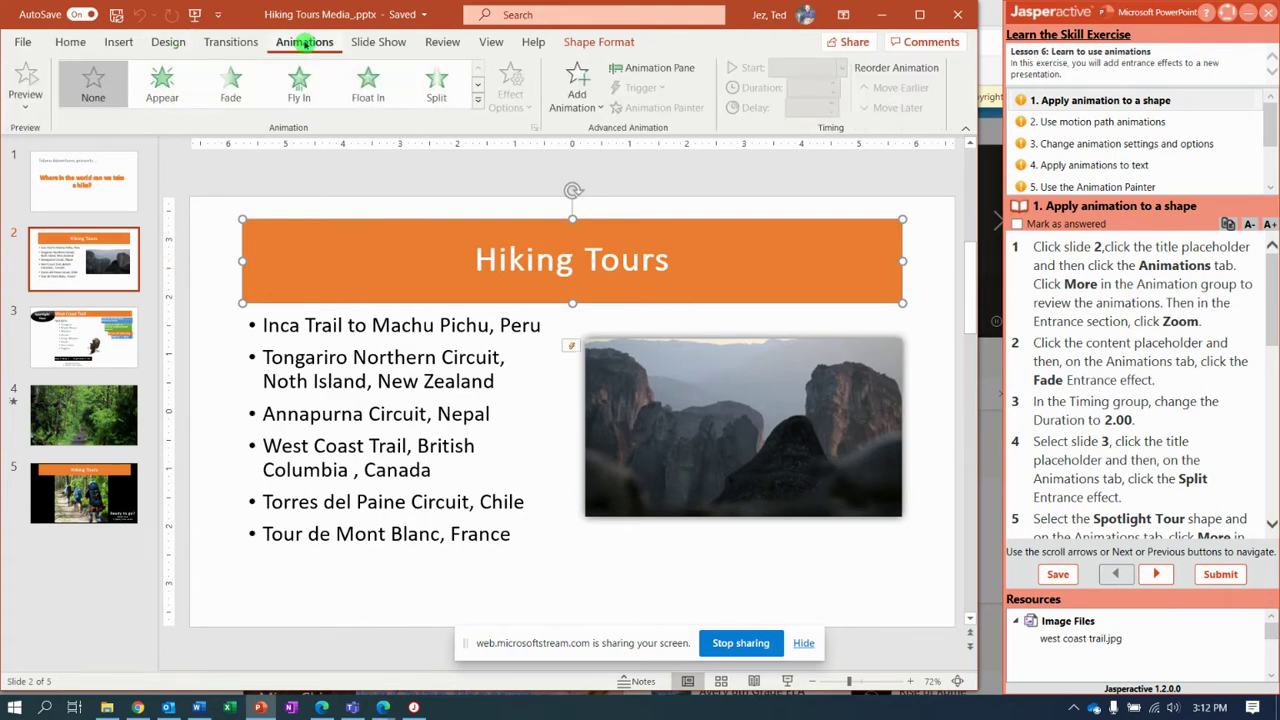
pyautogui.click(479, 103)
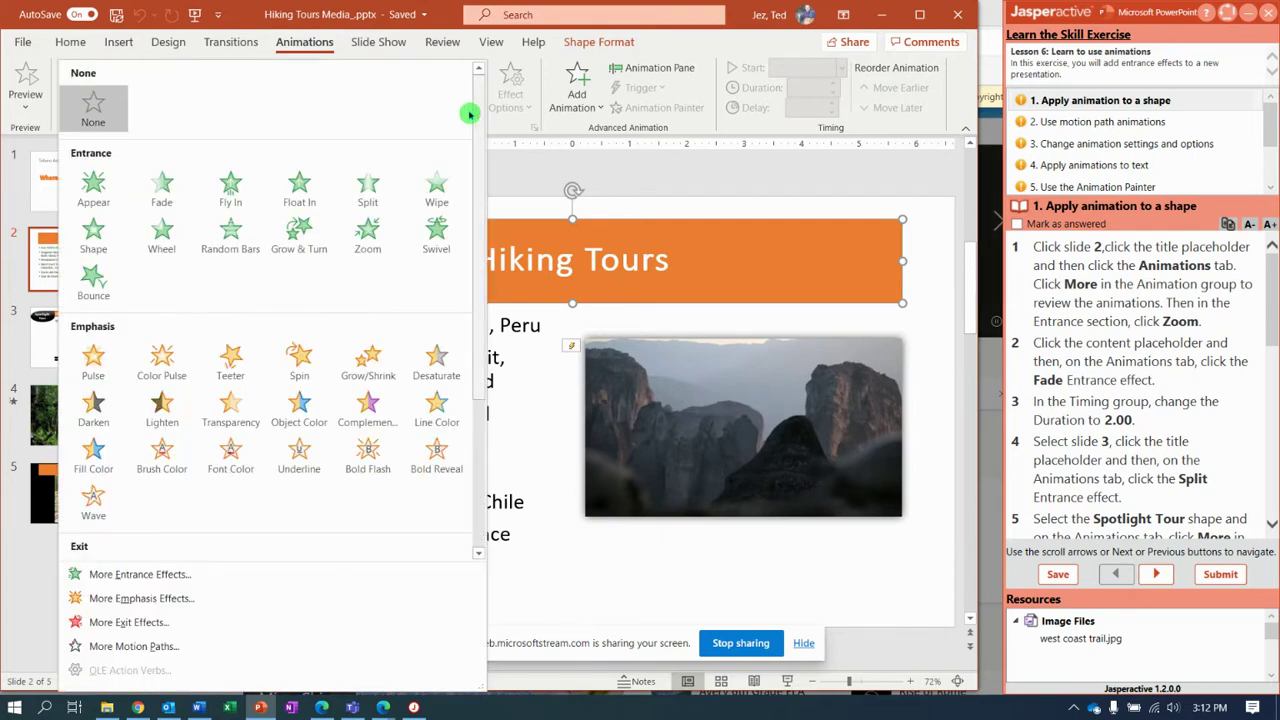
pyautogui.click(368, 243)
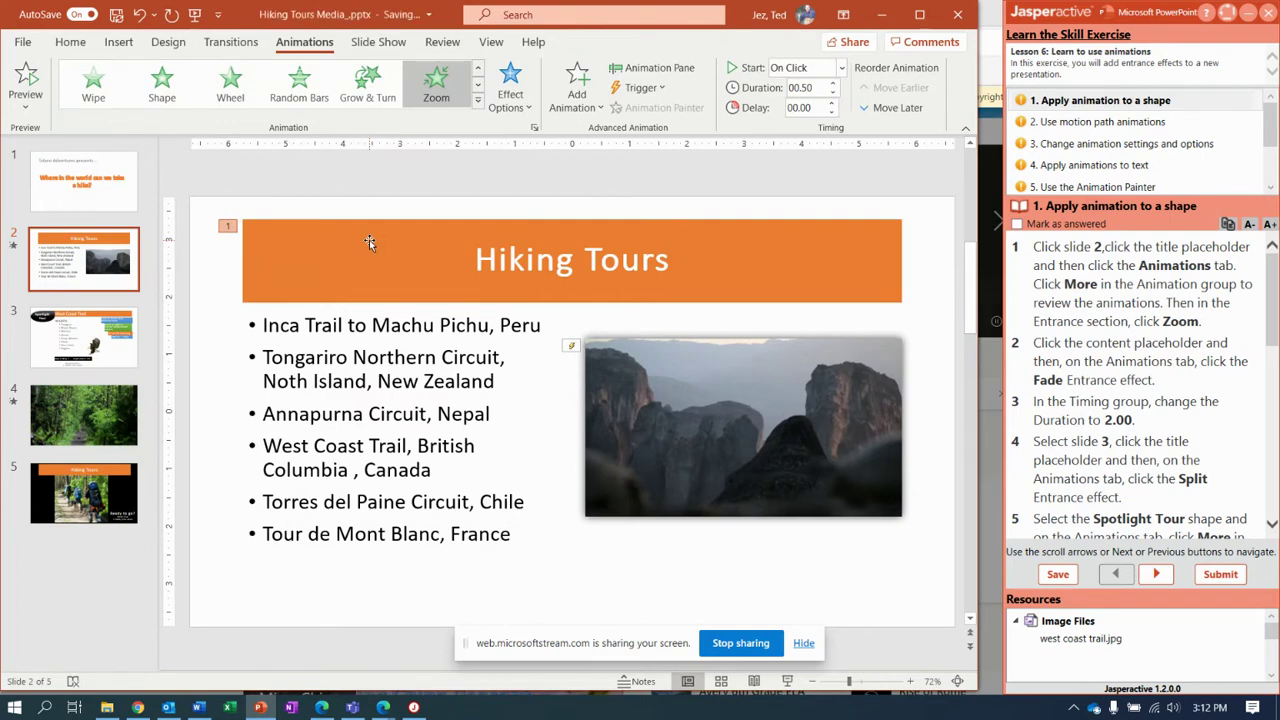
pyautogui.click(537, 365)
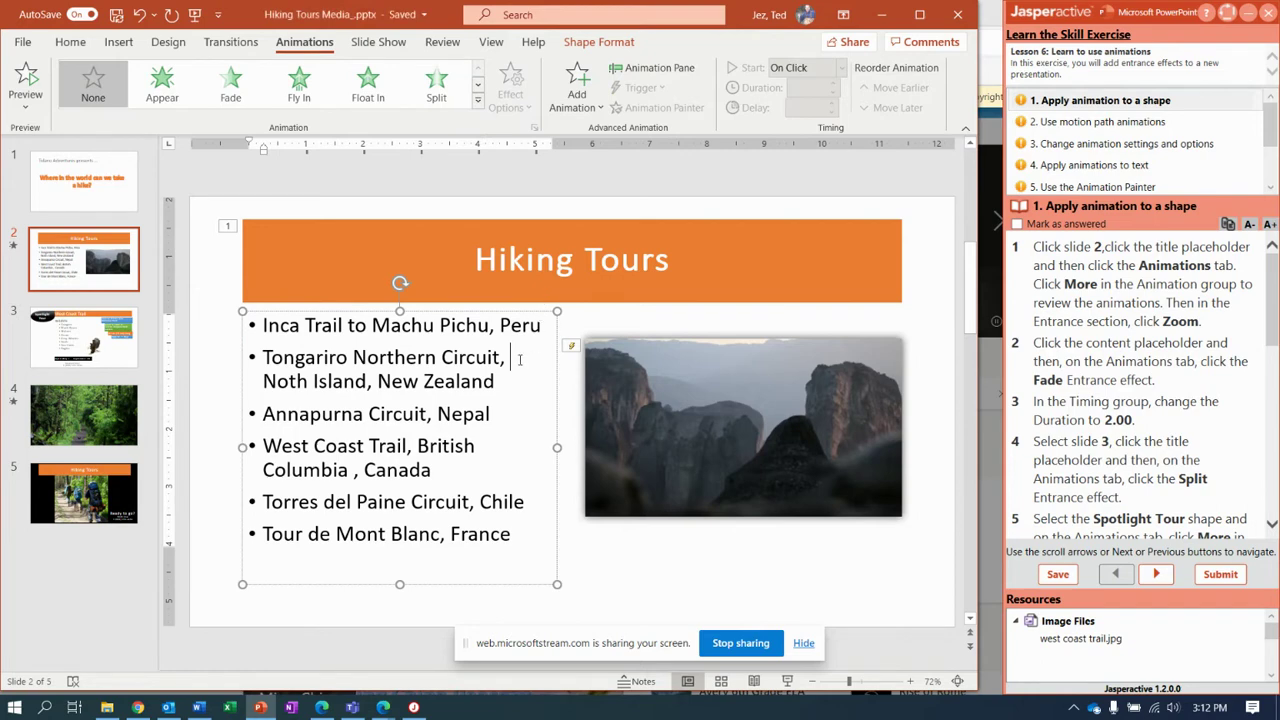
# Make slide 2's bulleted trail list Fade in with a 2-second duration
pyautogui.click(557, 383)
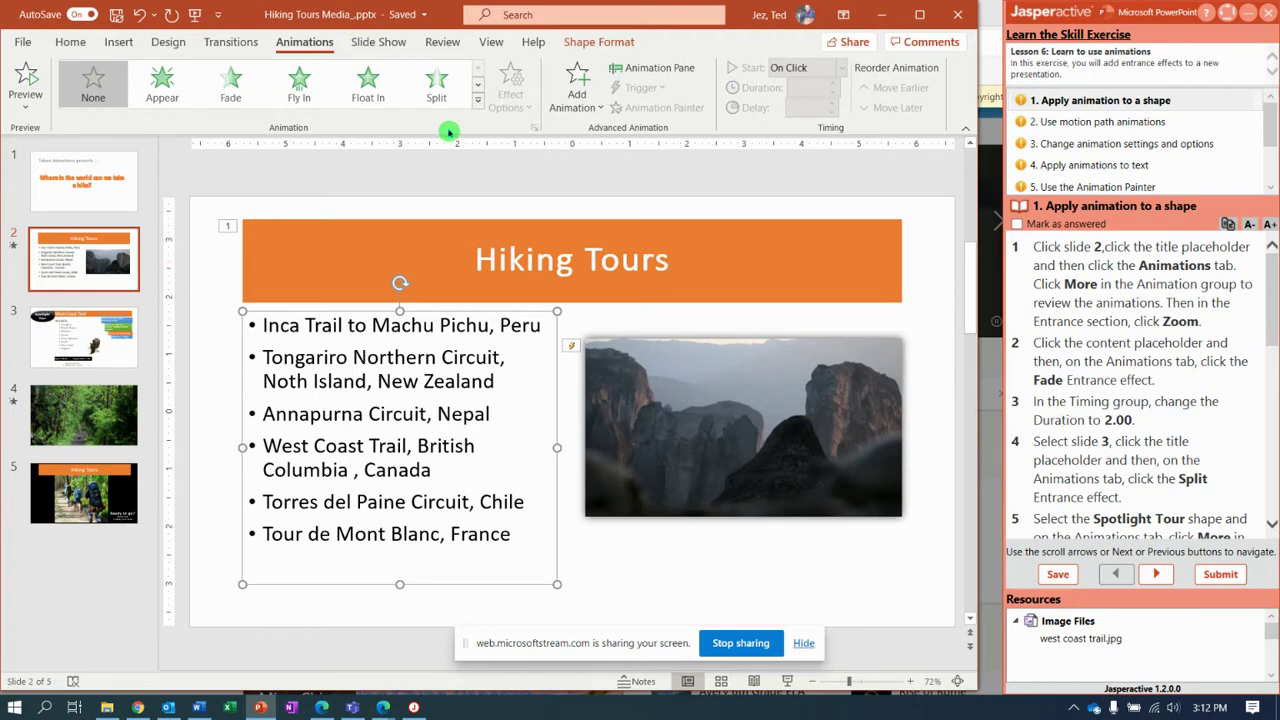
pyautogui.click(231, 87)
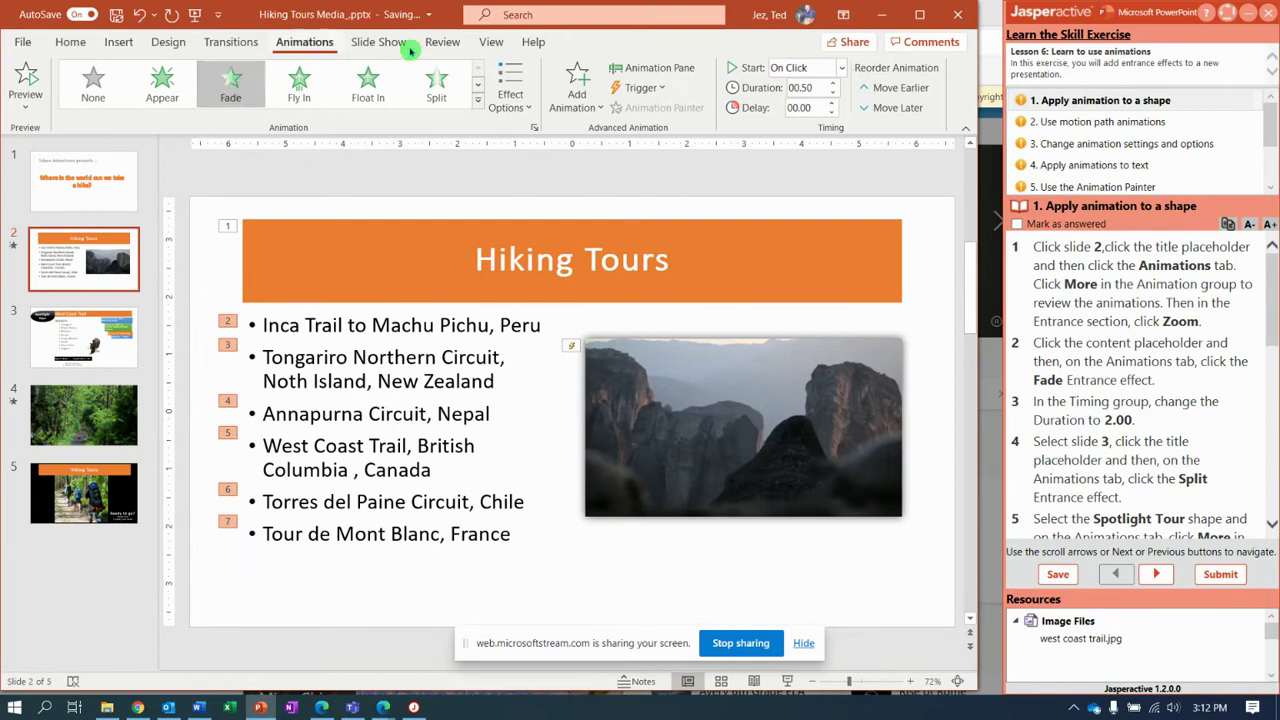
pyautogui.doubleClick(821, 87)
pyautogui.write('2')
pyautogui.click(743, 213)
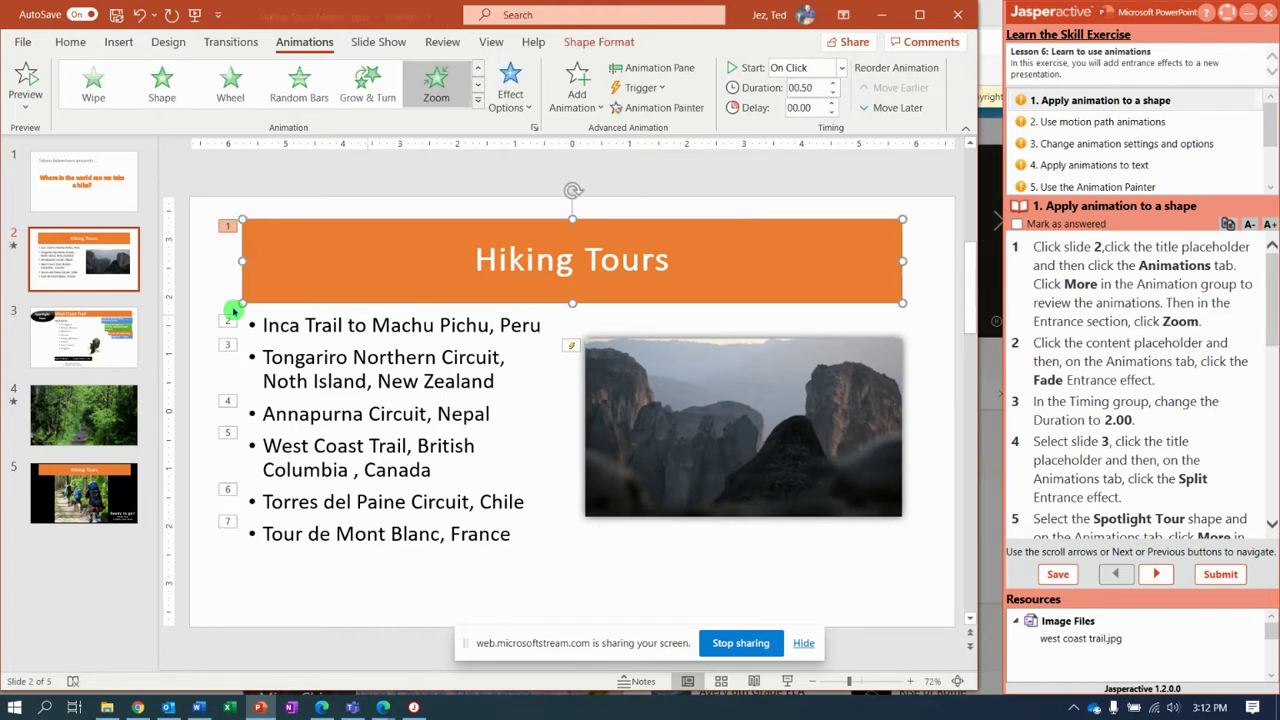
# Apply the Split entrance effect to slide 3's West Coast Trail title
pyautogui.click(118, 357)
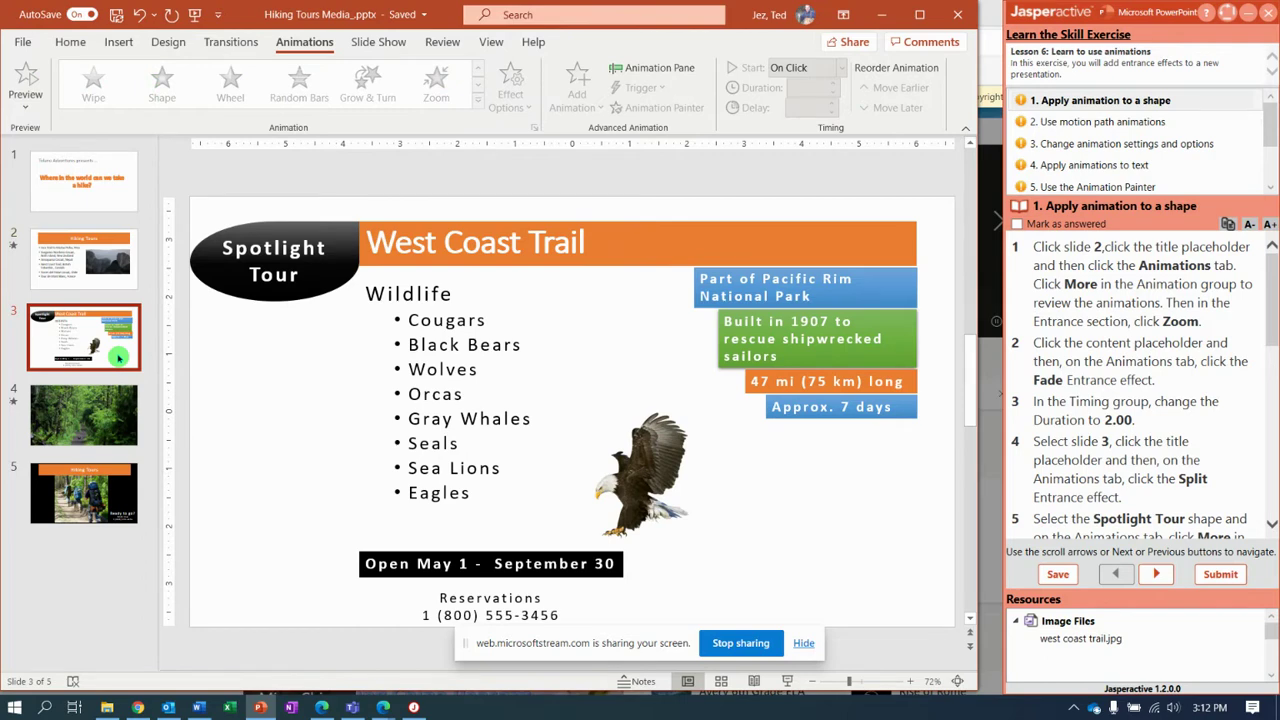
pyautogui.click(623, 229)
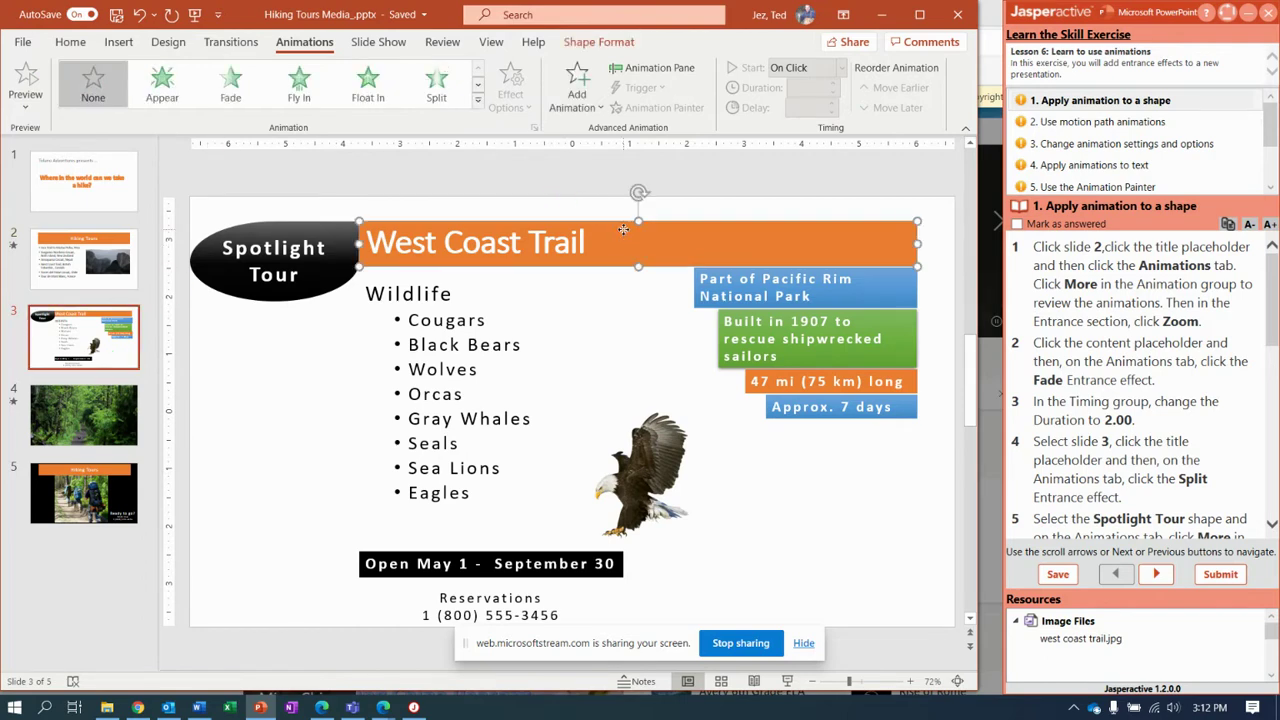
pyautogui.click(478, 106)
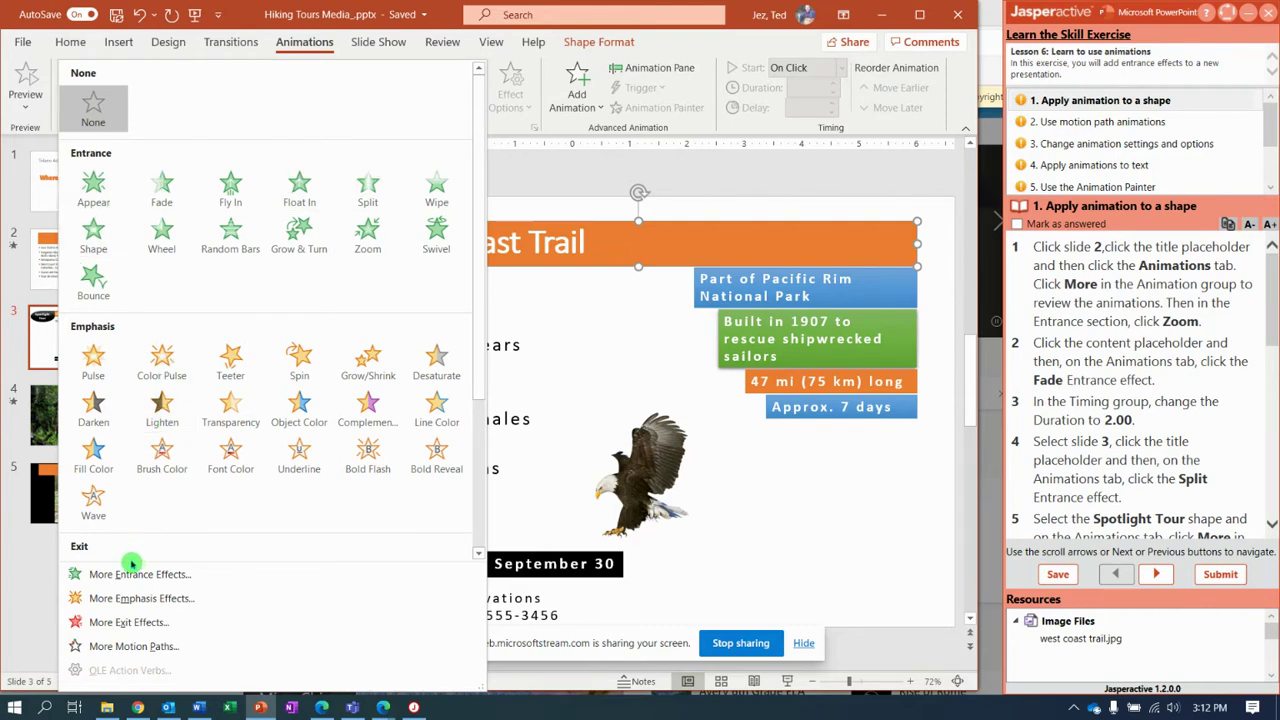
pyautogui.moveTo(478, 266); pyautogui.dragTo(449, 148)
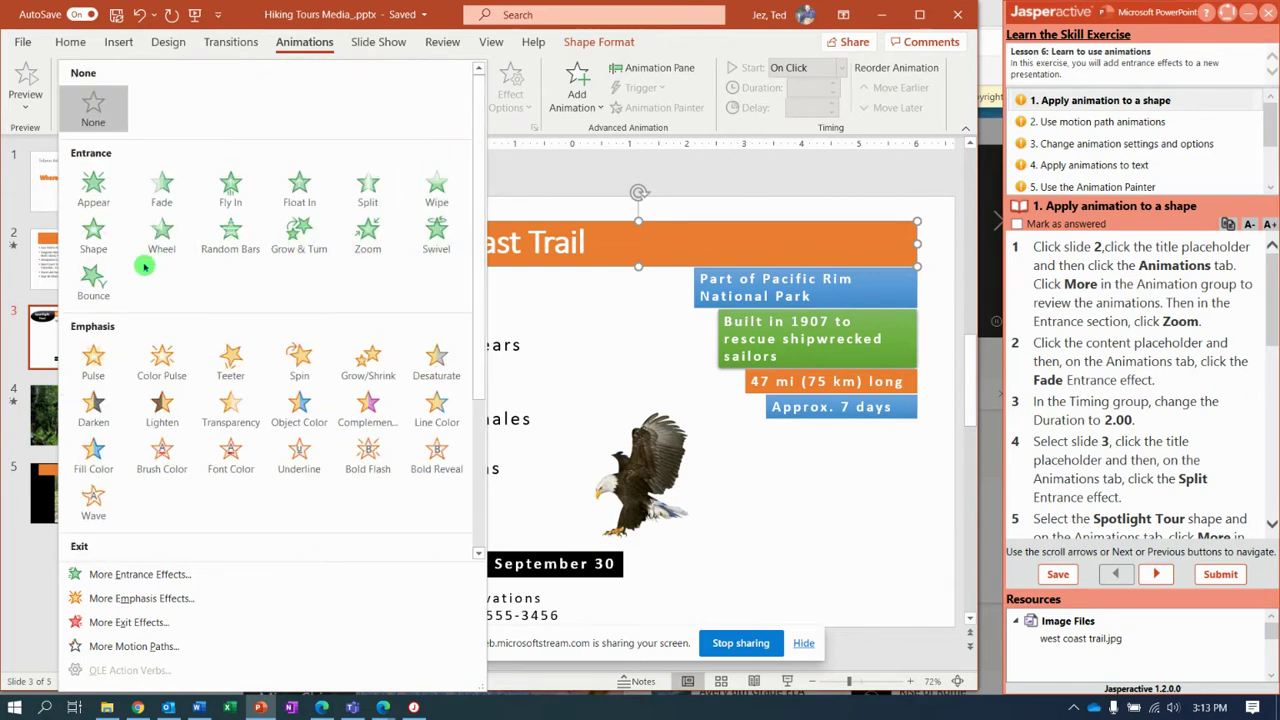
pyautogui.click(371, 188)
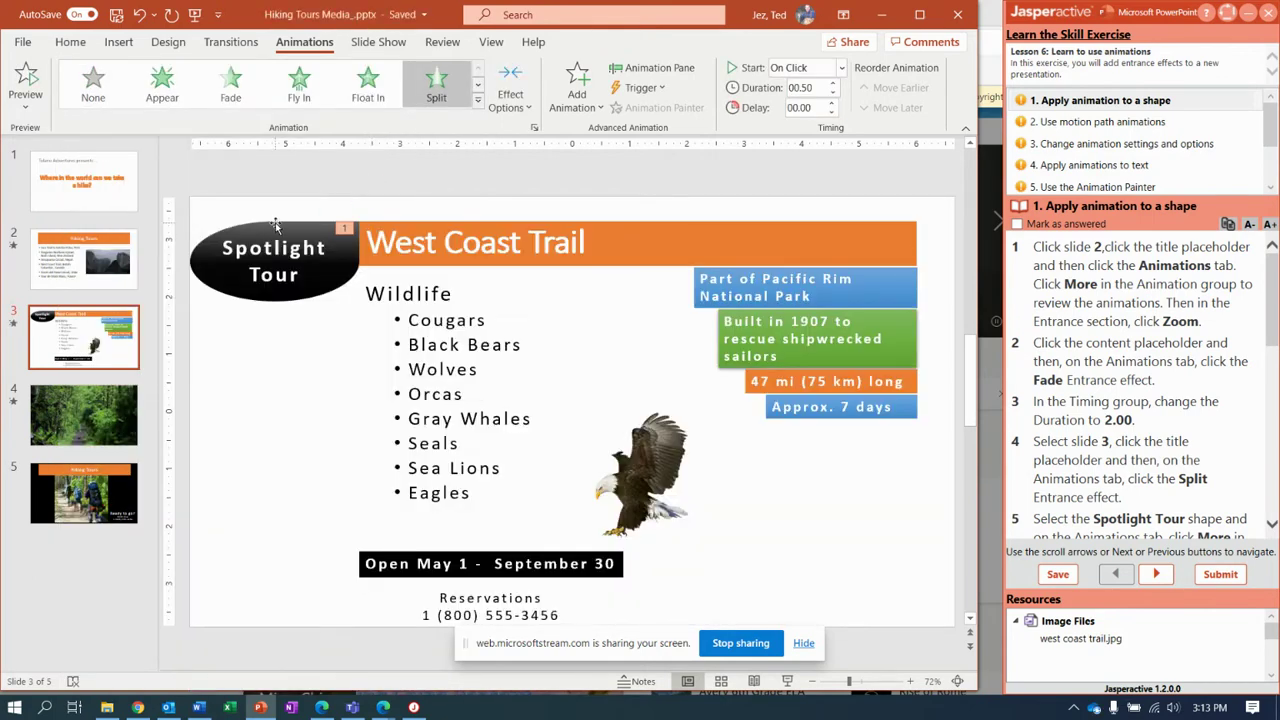
pyautogui.click(276, 224)
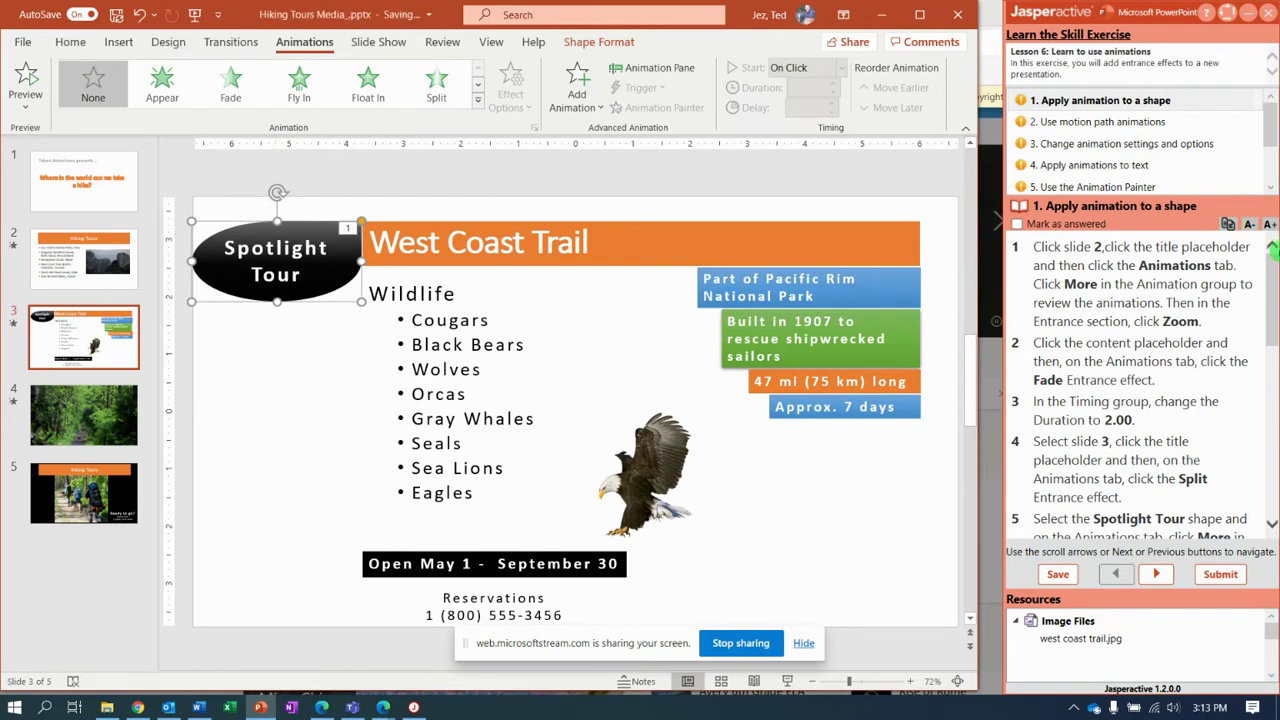
# Give the Spotlight Tour shape the Teeter emphasis effect, then return to slide 2
pyautogui.moveTo(1275, 280); pyautogui.dragTo(1275, 378)
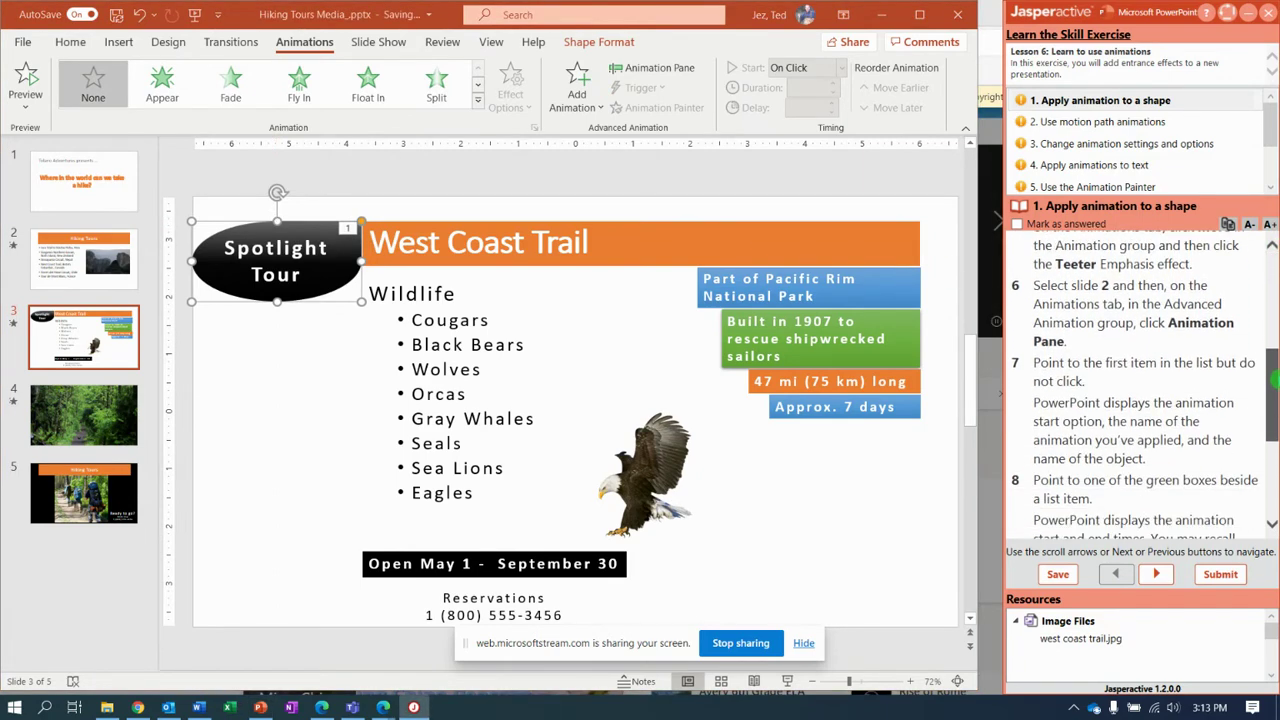
pyautogui.click(478, 106)
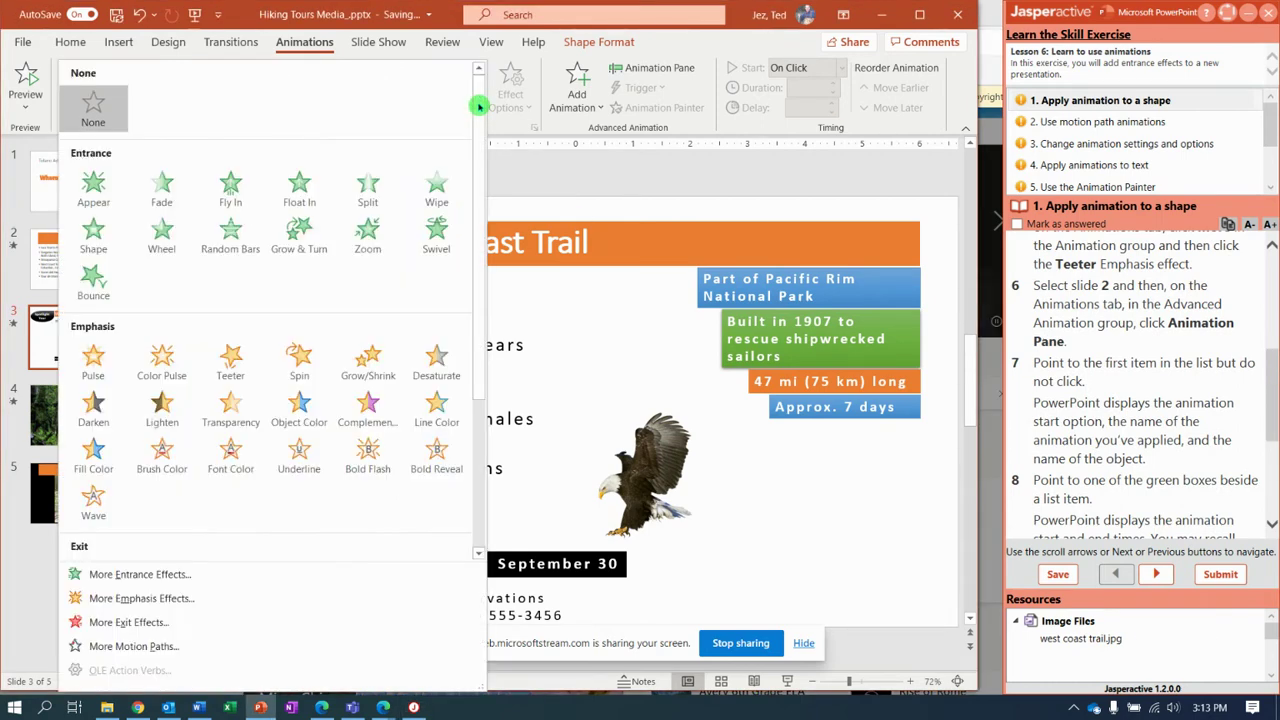
pyautogui.click(232, 362)
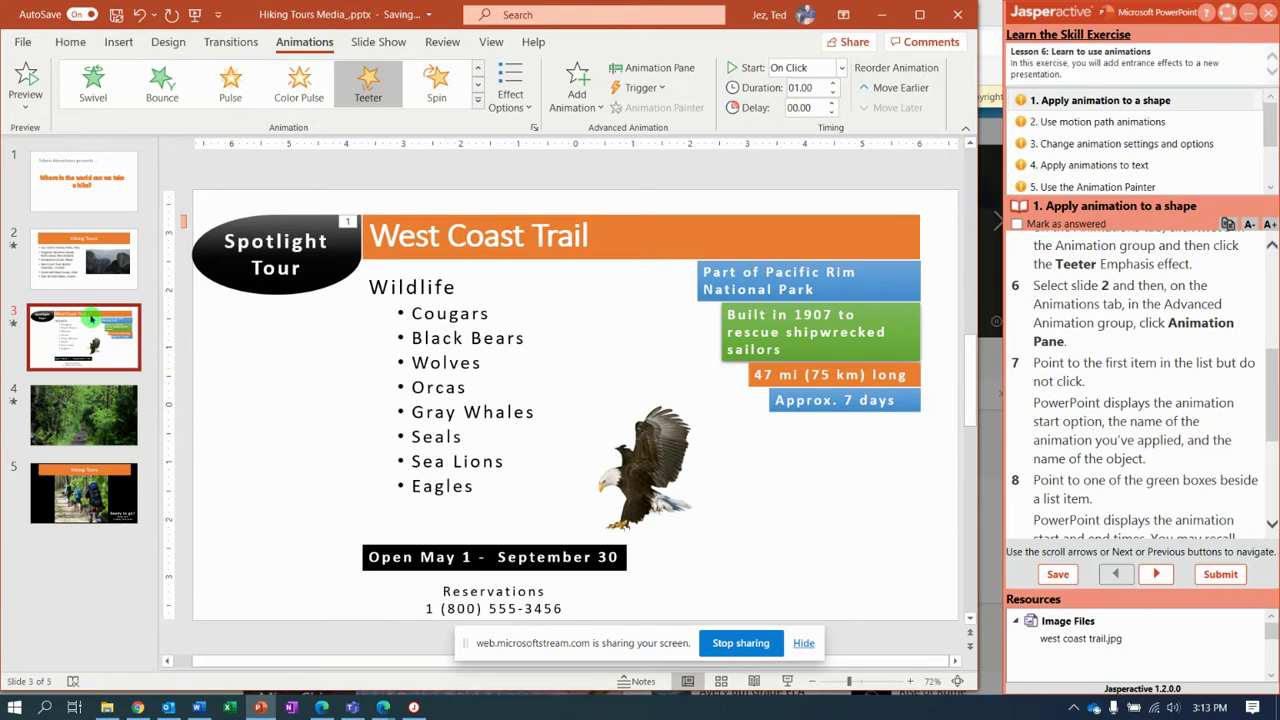
pyautogui.click(116, 288)
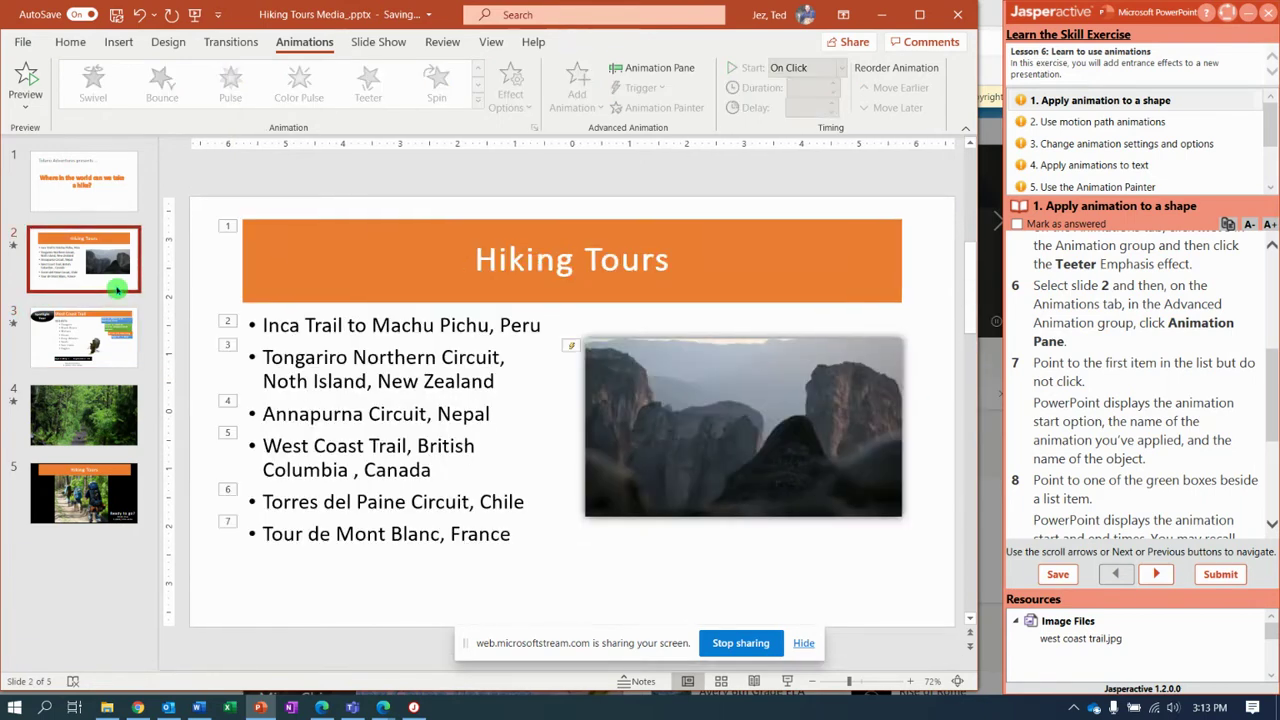
# In the Animation Pane, stretch the bullet list's timing bar to span 0 to 2 seconds
pyautogui.click(638, 68)
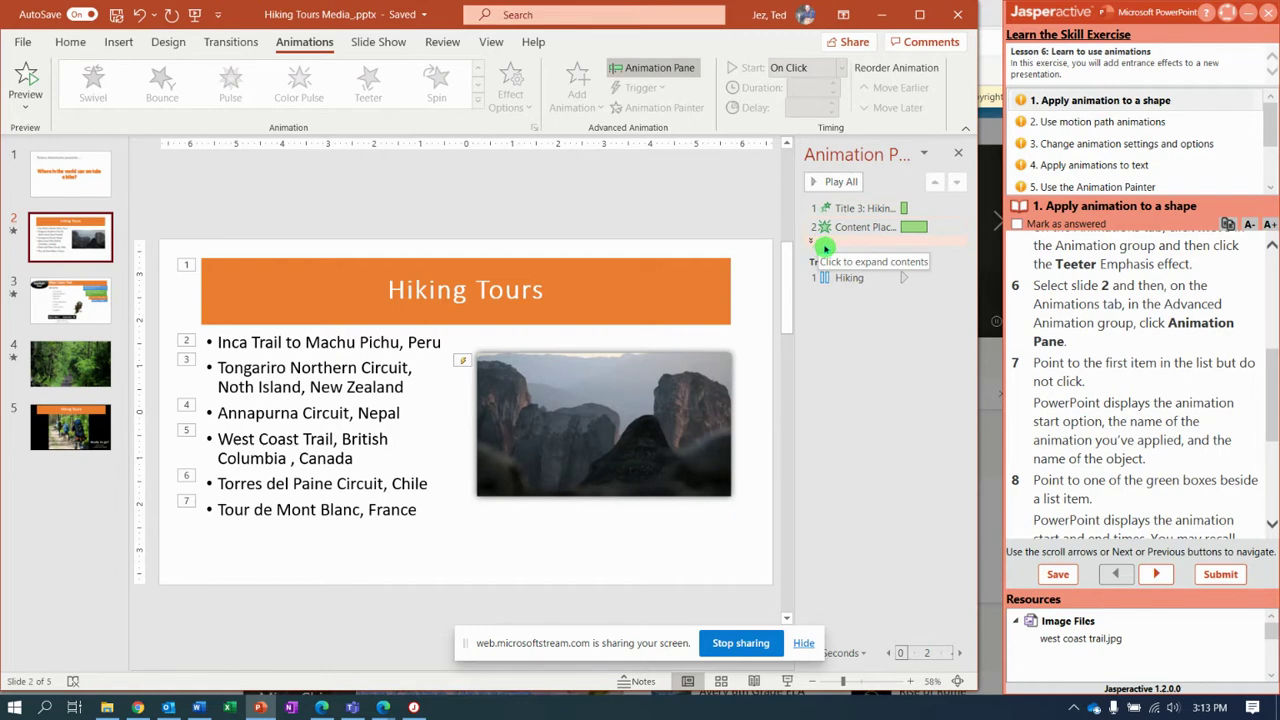
pyautogui.moveTo(866, 205)
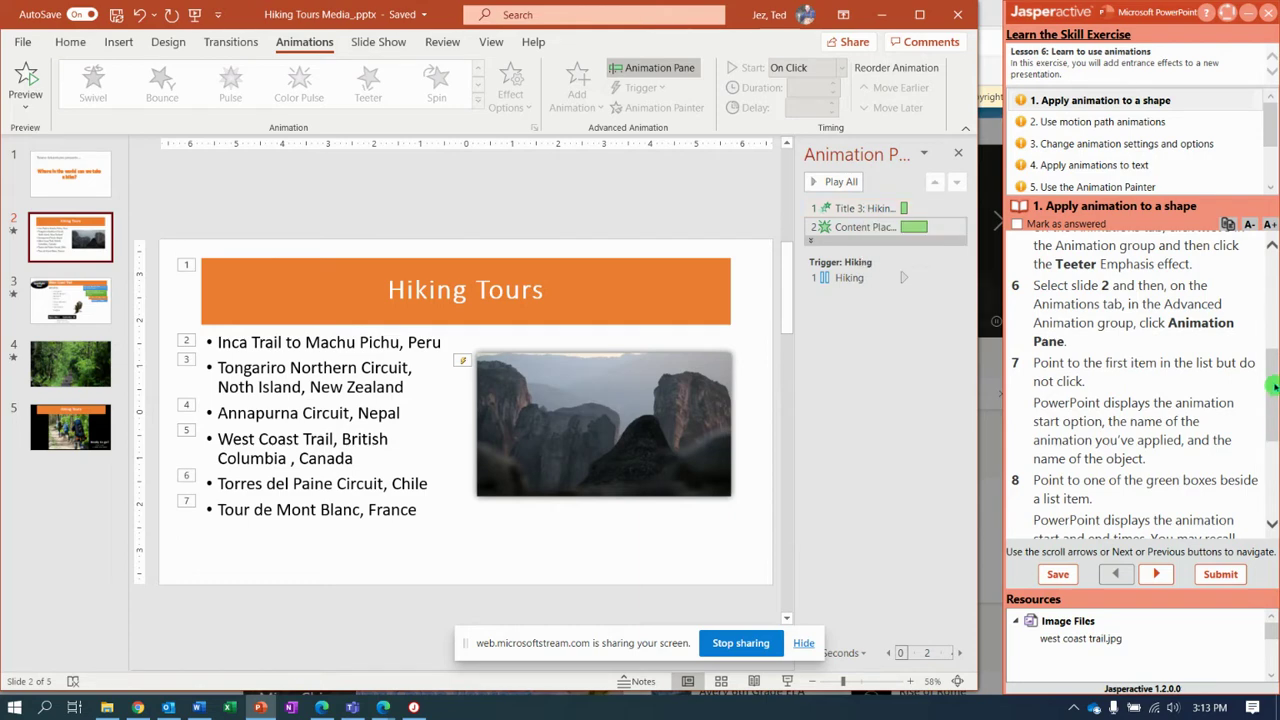
pyautogui.moveTo(1274, 395); pyautogui.dragTo(1276, 445)
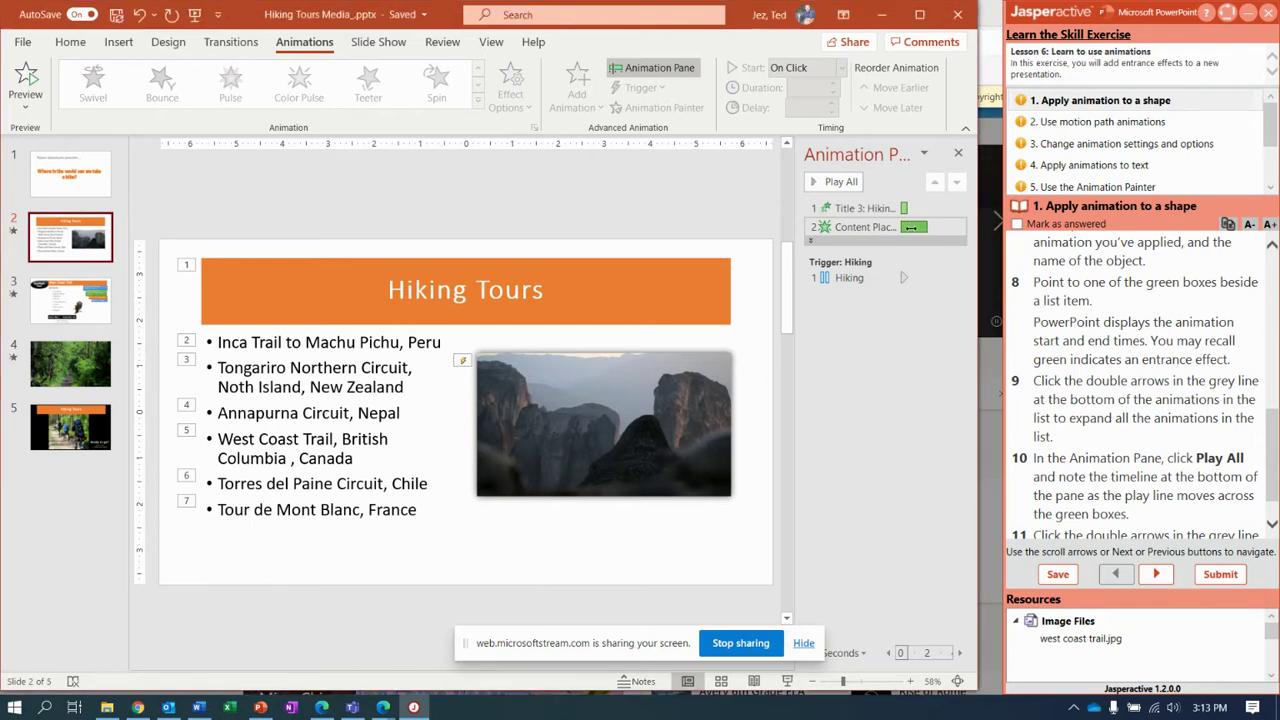
pyautogui.moveTo(914, 227); pyautogui.dragTo(919, 227)
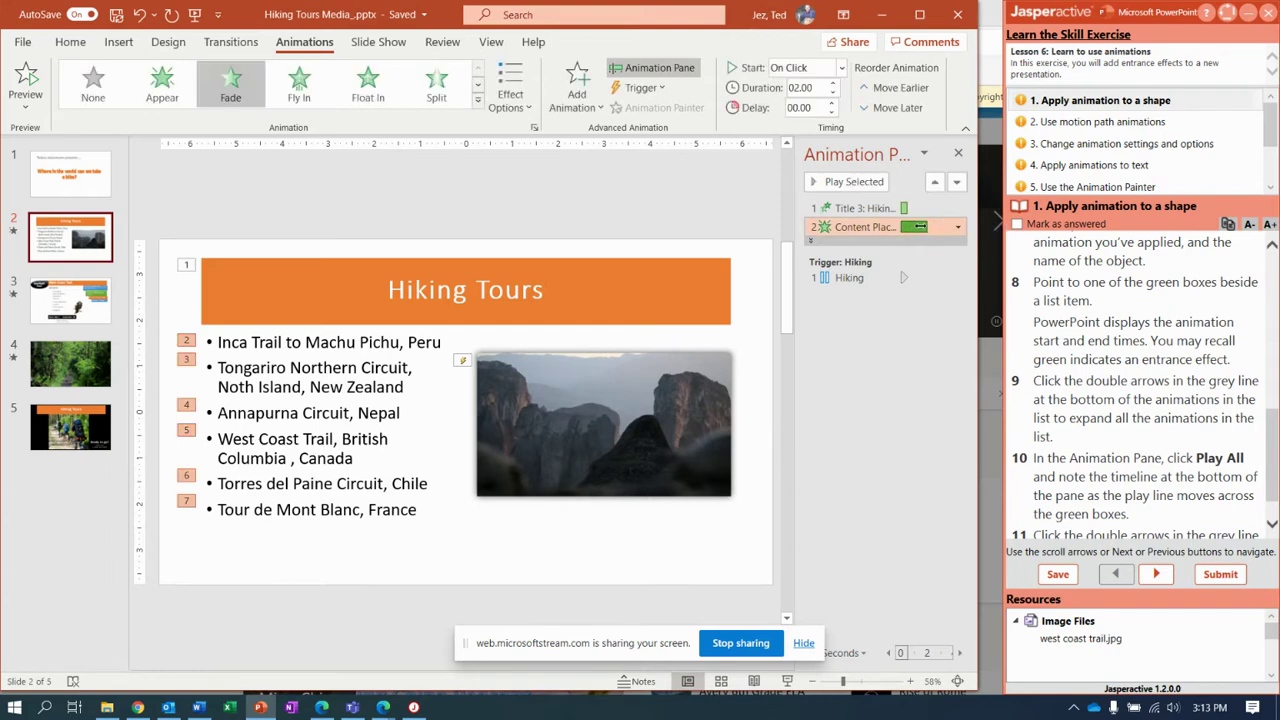
pyautogui.moveTo(913, 228)
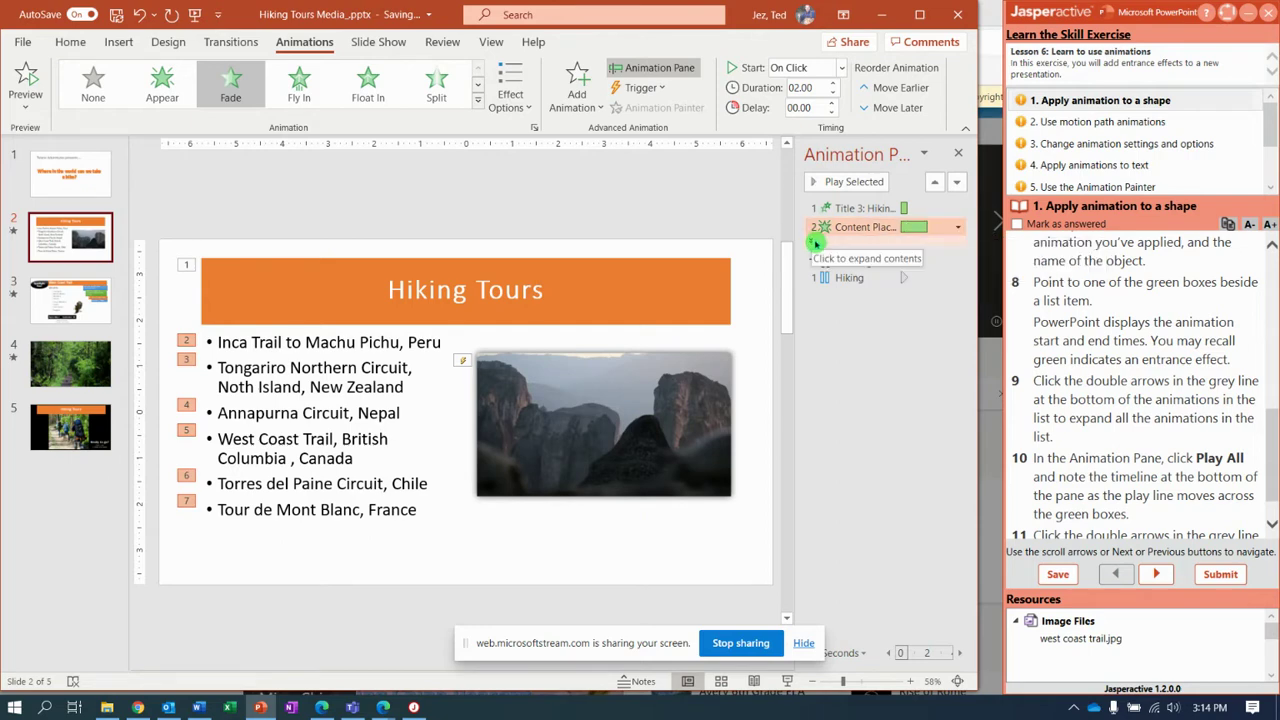
# Expand the bullet list's per-item animations and play all of slide 2's animations
pyautogui.click(816, 243)
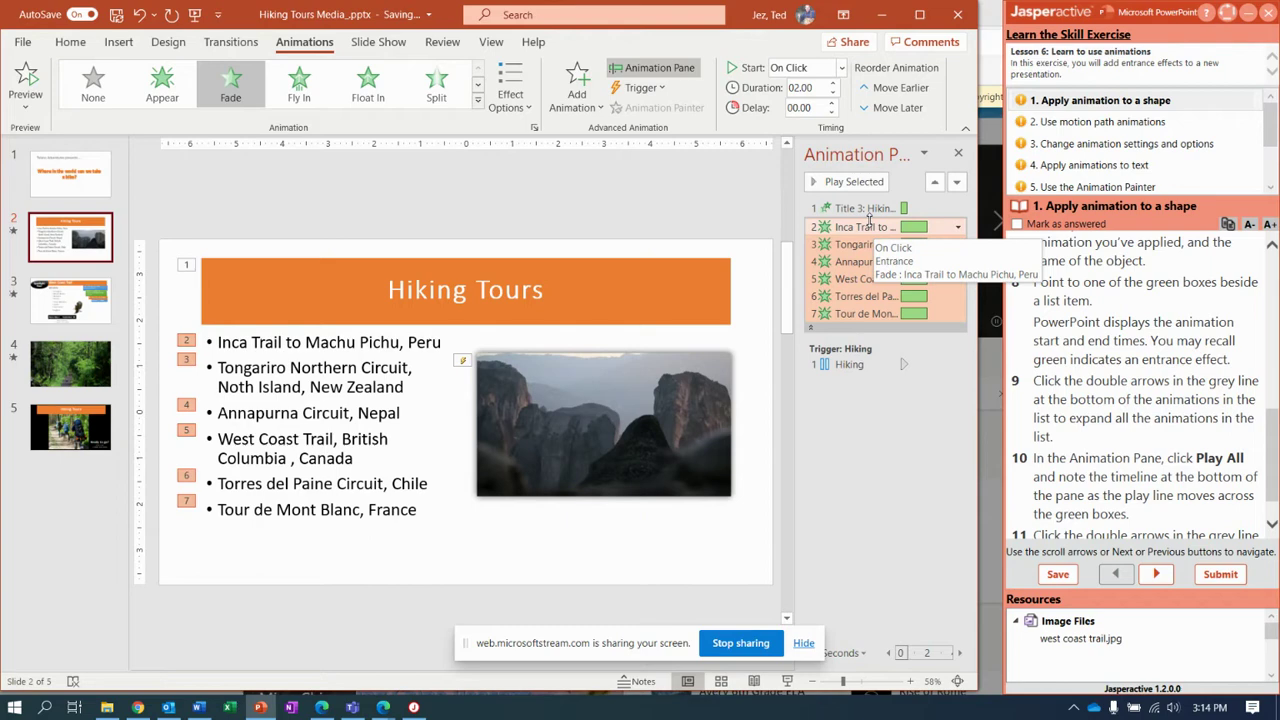
pyautogui.click(538, 202)
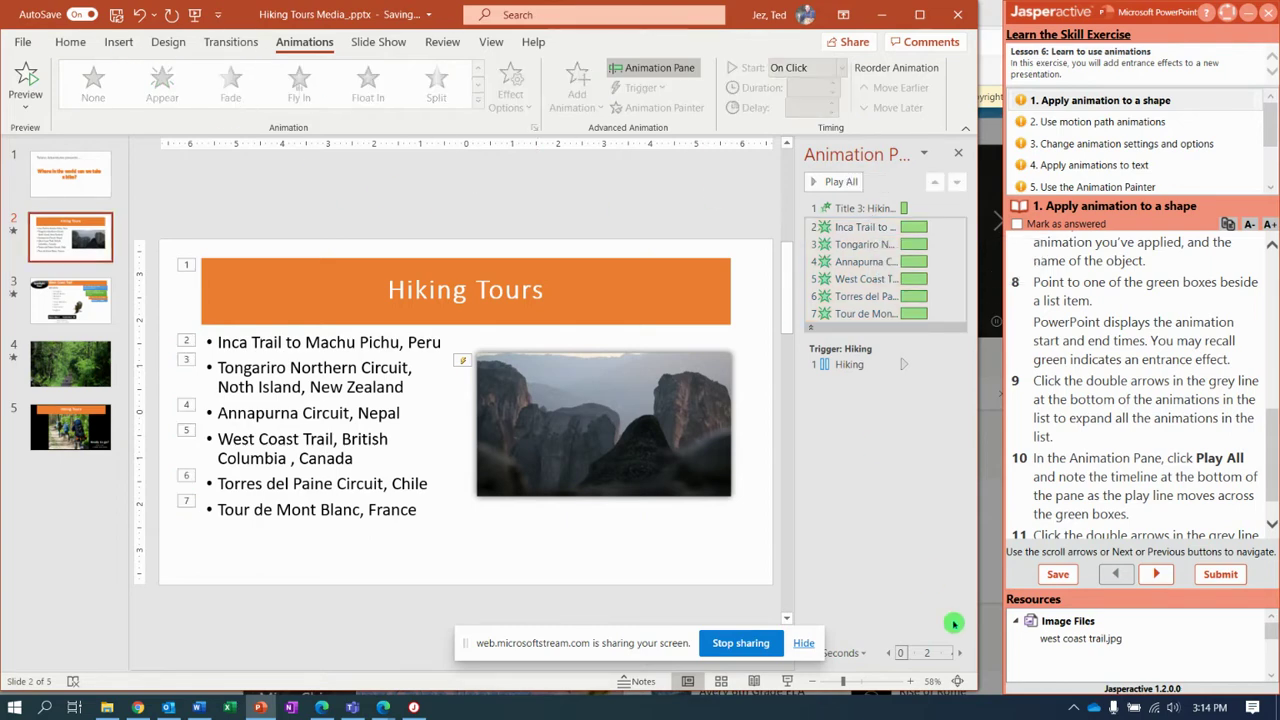
pyautogui.moveTo(664, 626); pyautogui.dragTo(210, 598)
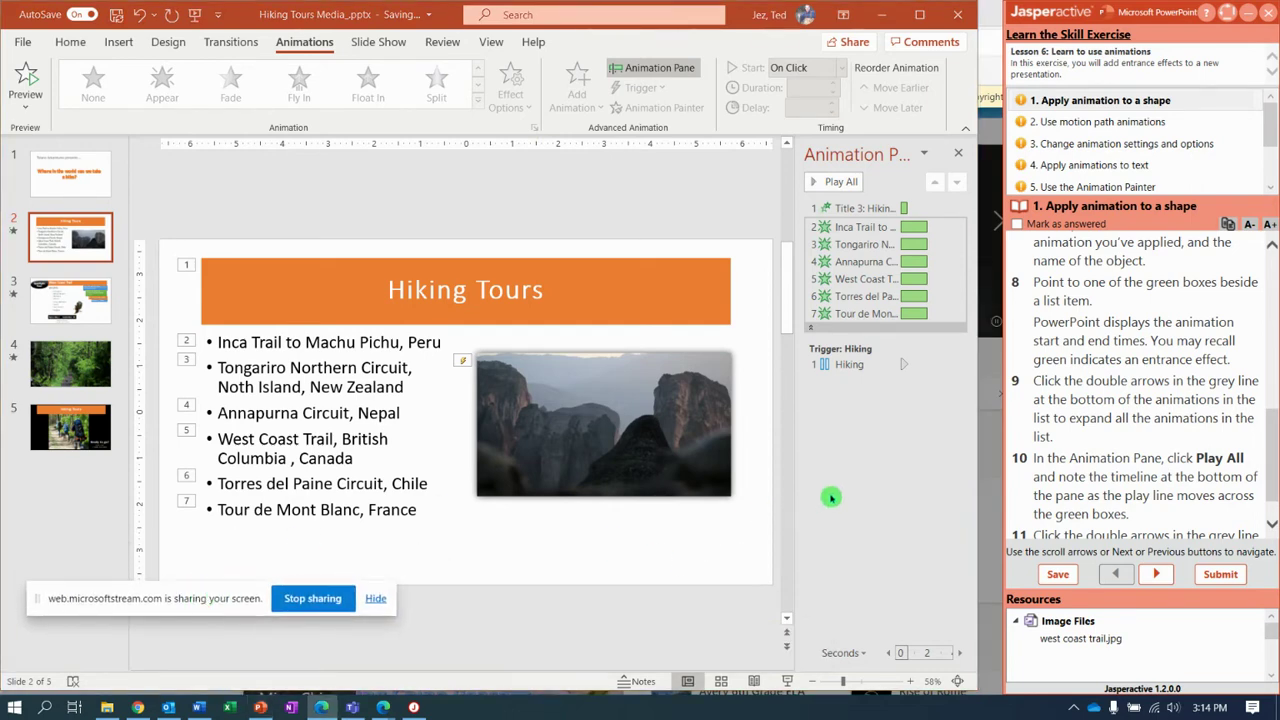
pyautogui.click(878, 461)
pyautogui.click(834, 182)
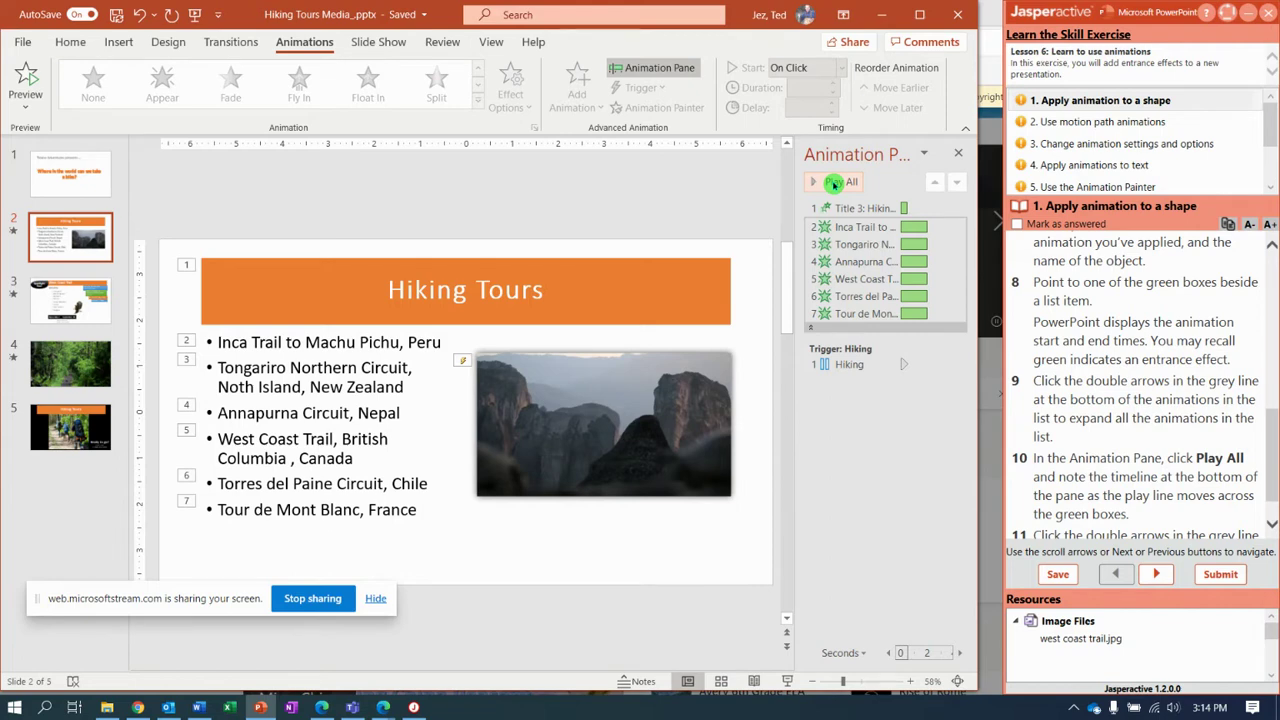
# Collapse the bullet animations into one entry and advance the exercise to the motion path step
pyautogui.scroll(-1, 1275, 492)
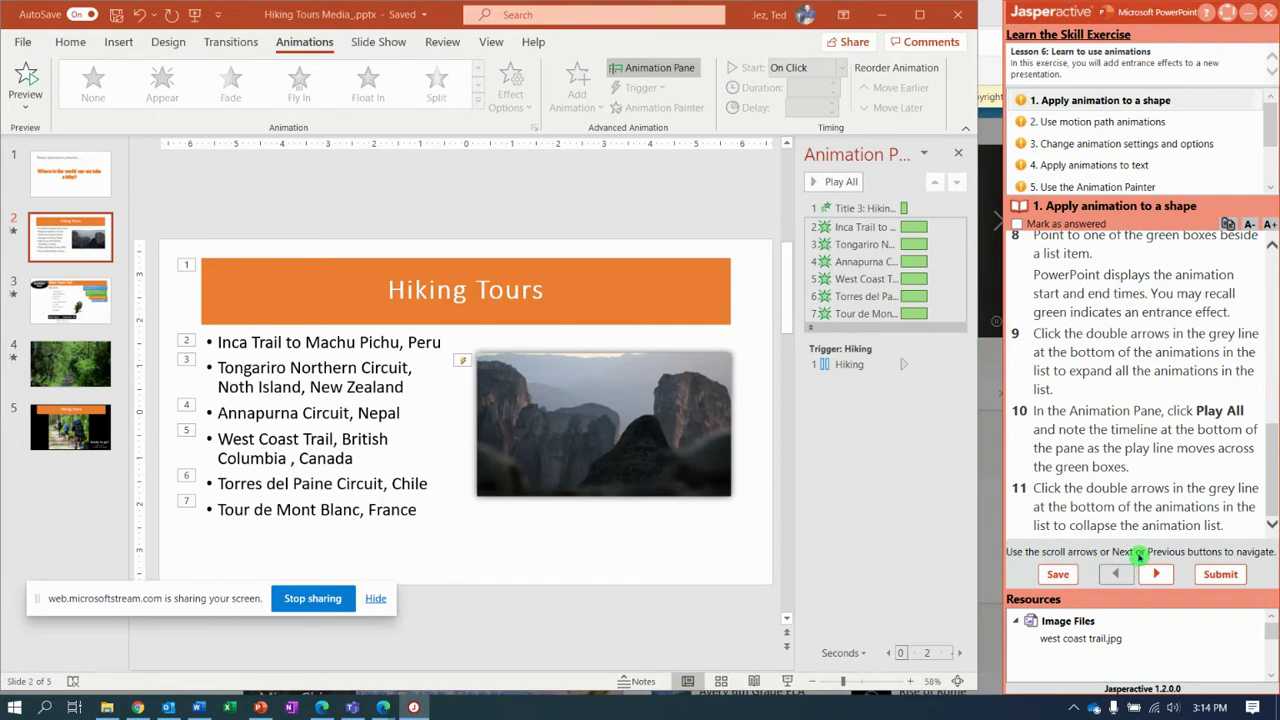
pyautogui.click(811, 328)
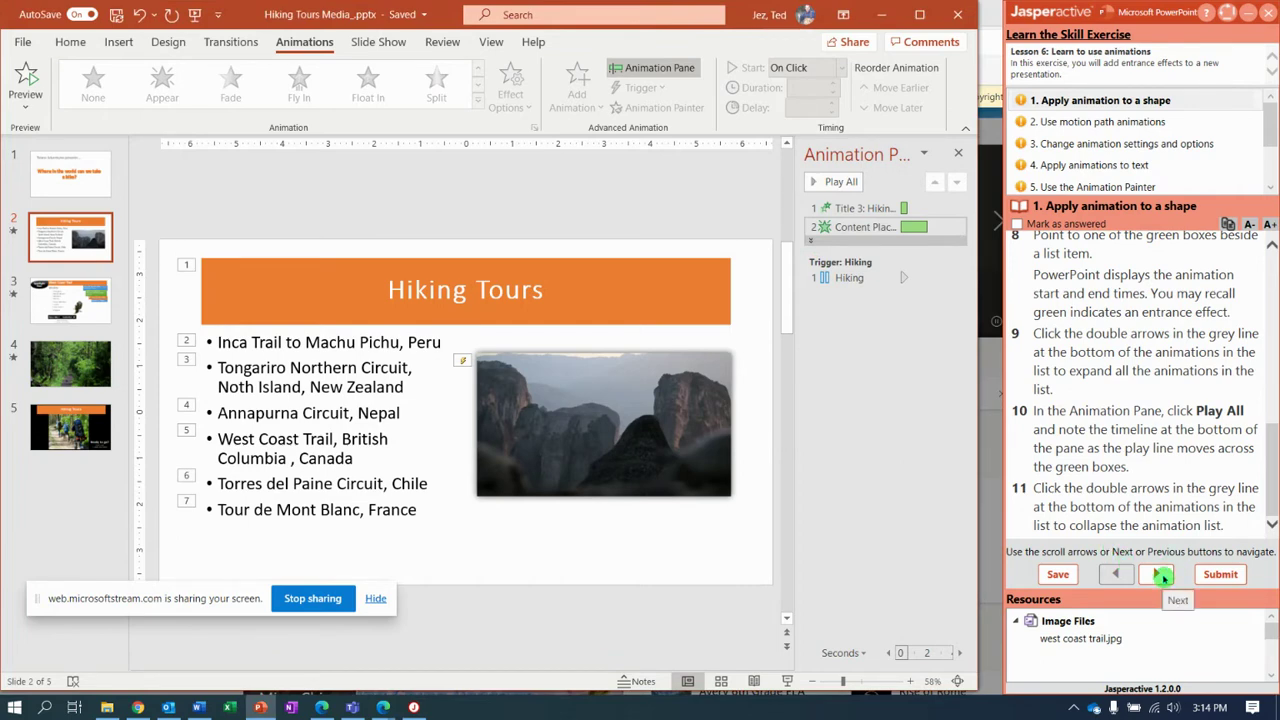
pyautogui.click(1160, 575)
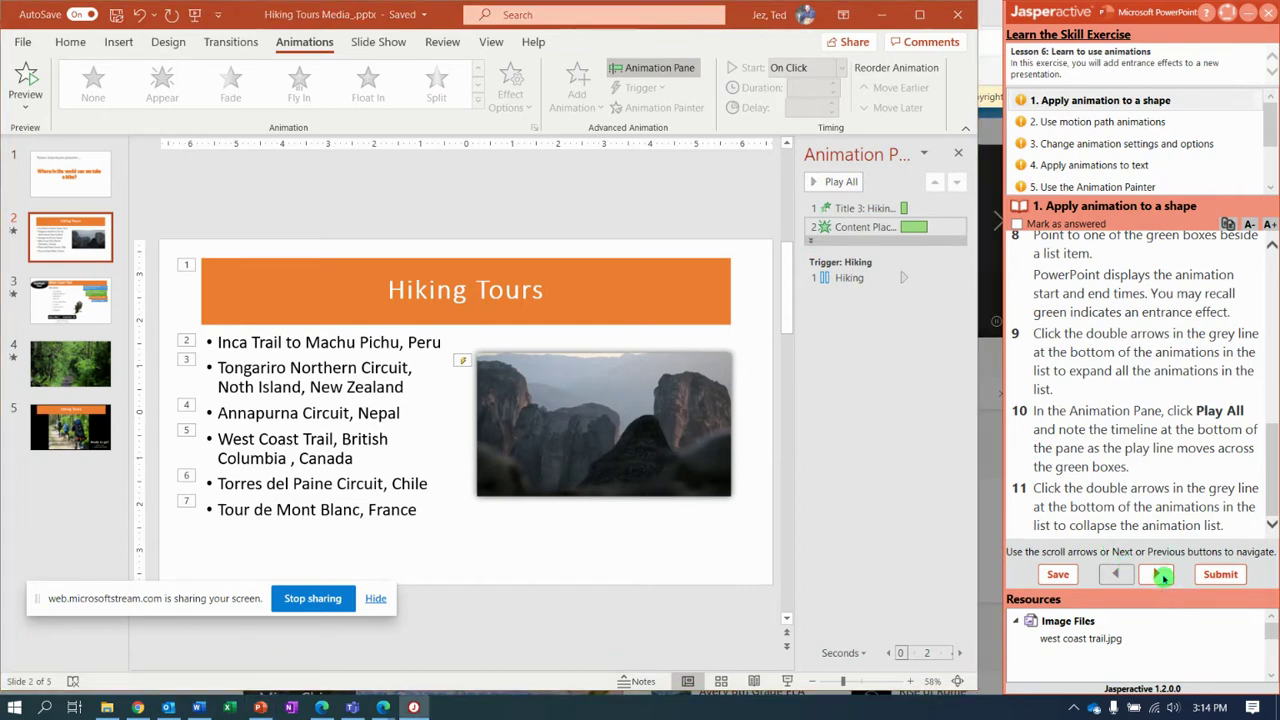
# On slide 3, select the eagle picture and show the animation gallery's Motion Paths options
pyautogui.click(90, 310)
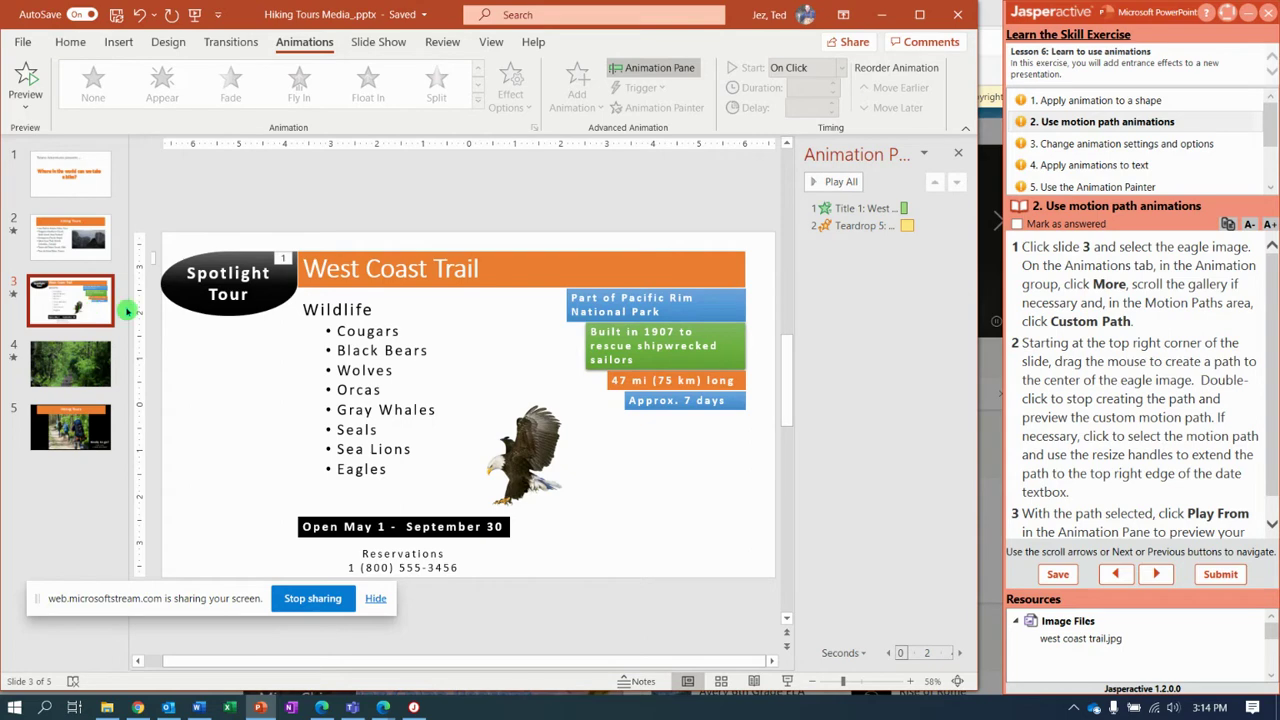
pyautogui.click(545, 455)
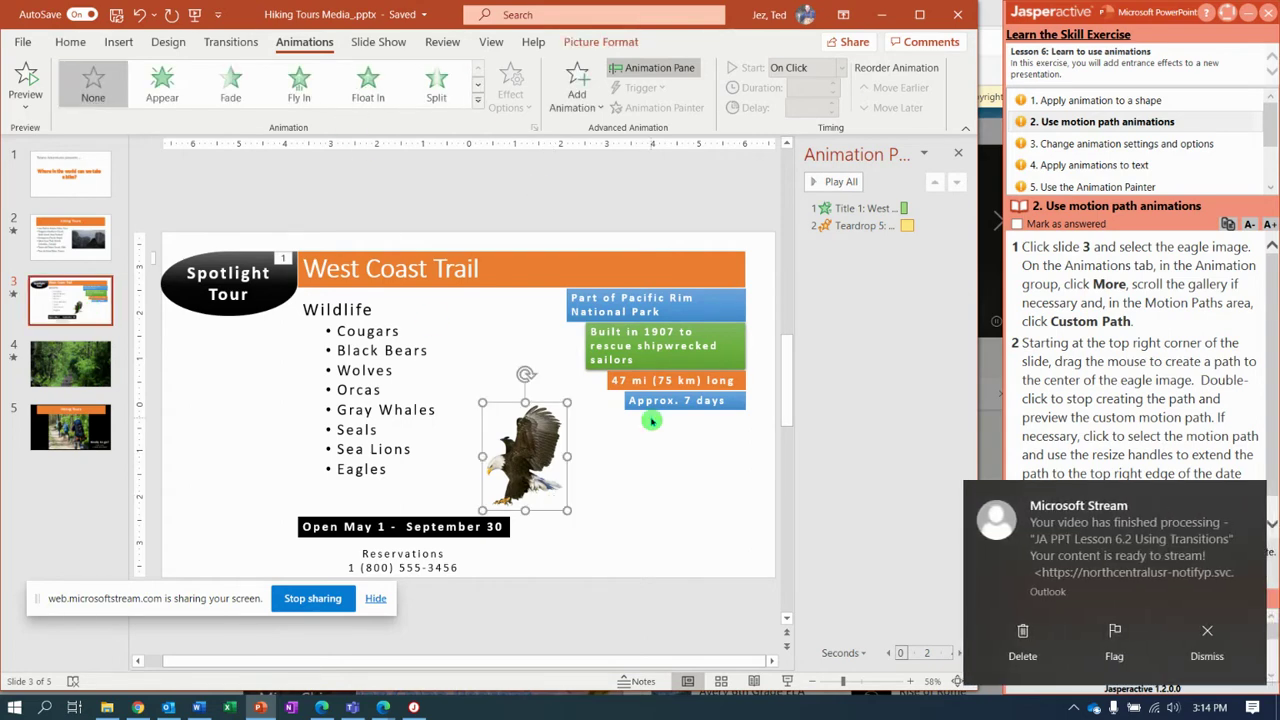
pyautogui.click(1210, 640)
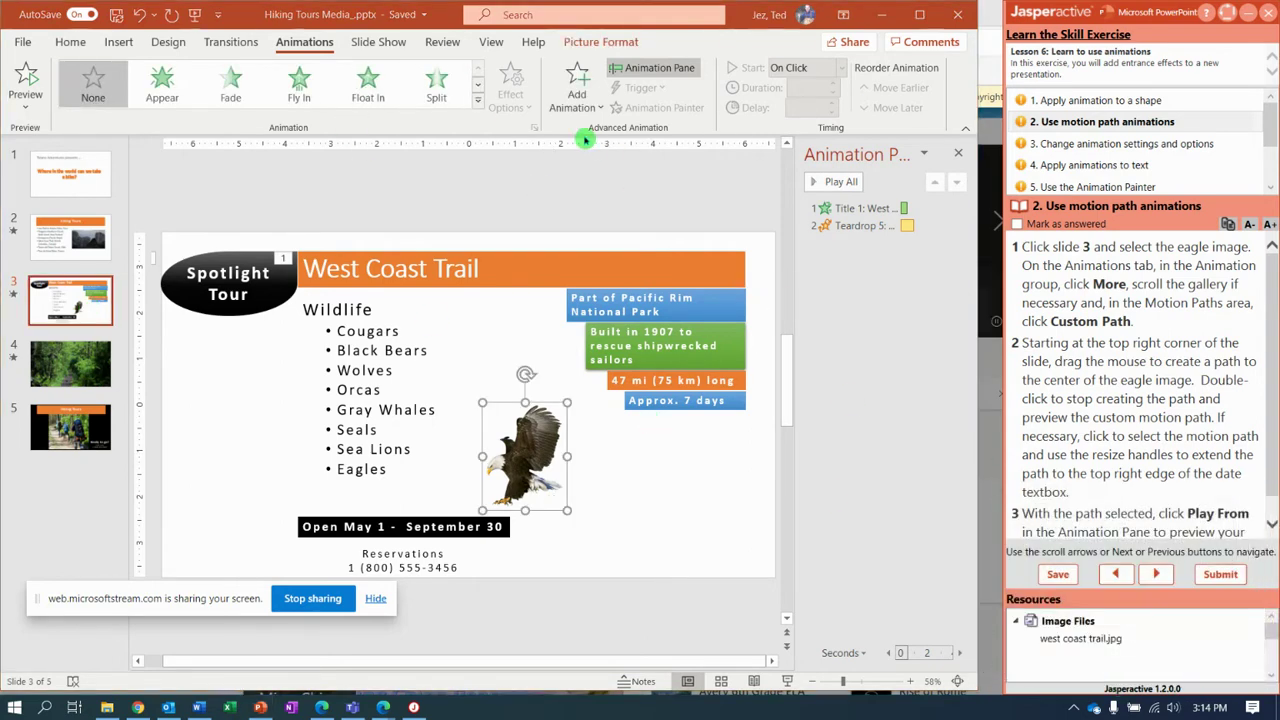
pyautogui.click(478, 100)
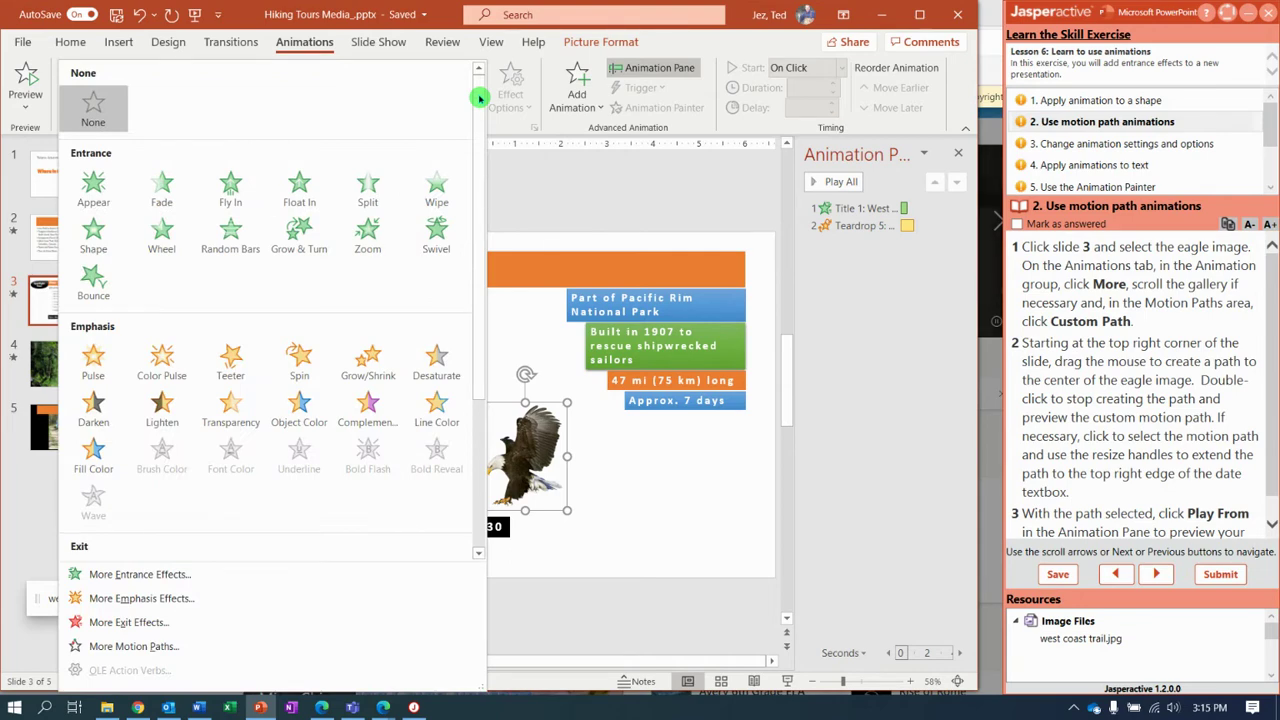
pyautogui.click(233, 653)
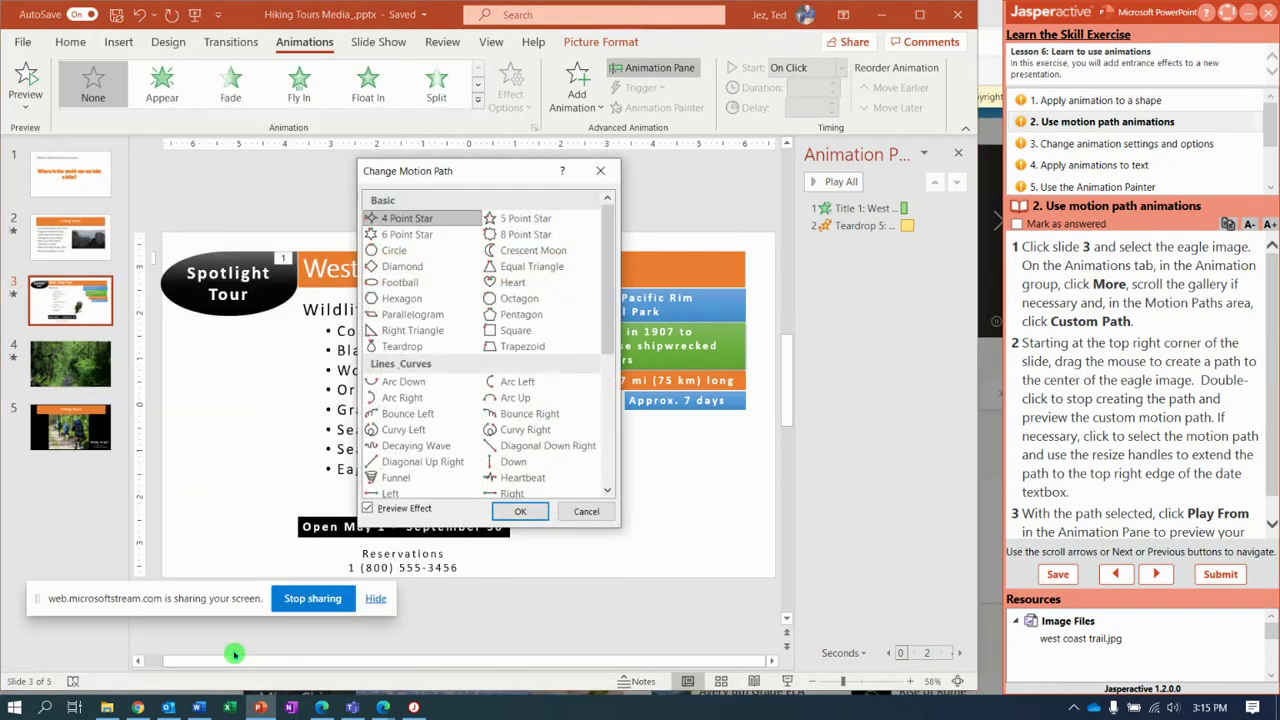
pyautogui.click(586, 512)
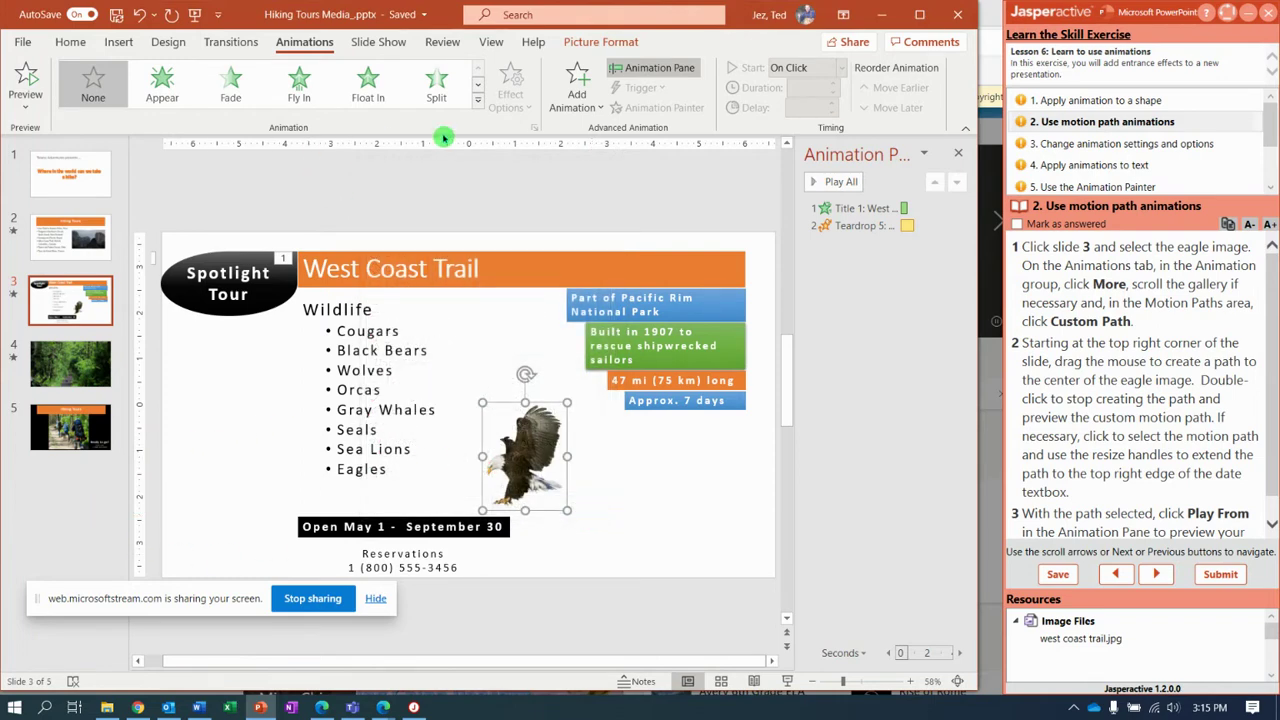
pyautogui.click(482, 103)
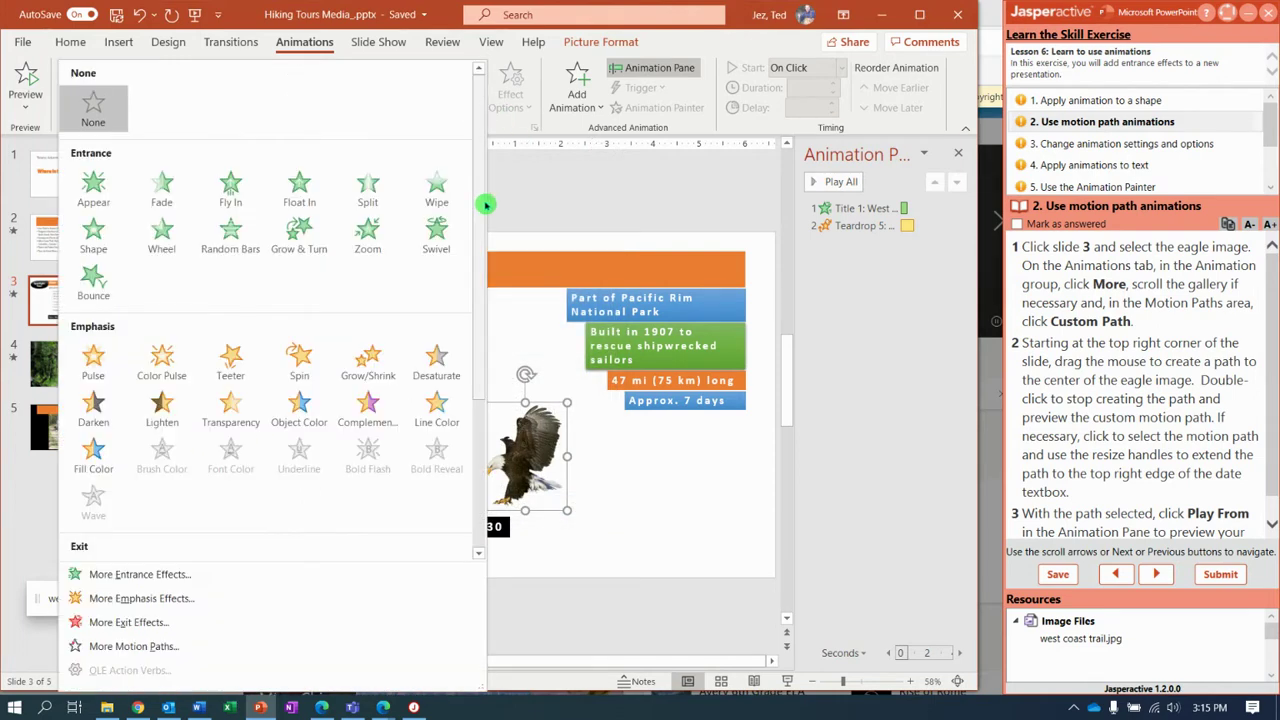
pyautogui.moveTo(486, 194); pyautogui.dragTo(491, 400)
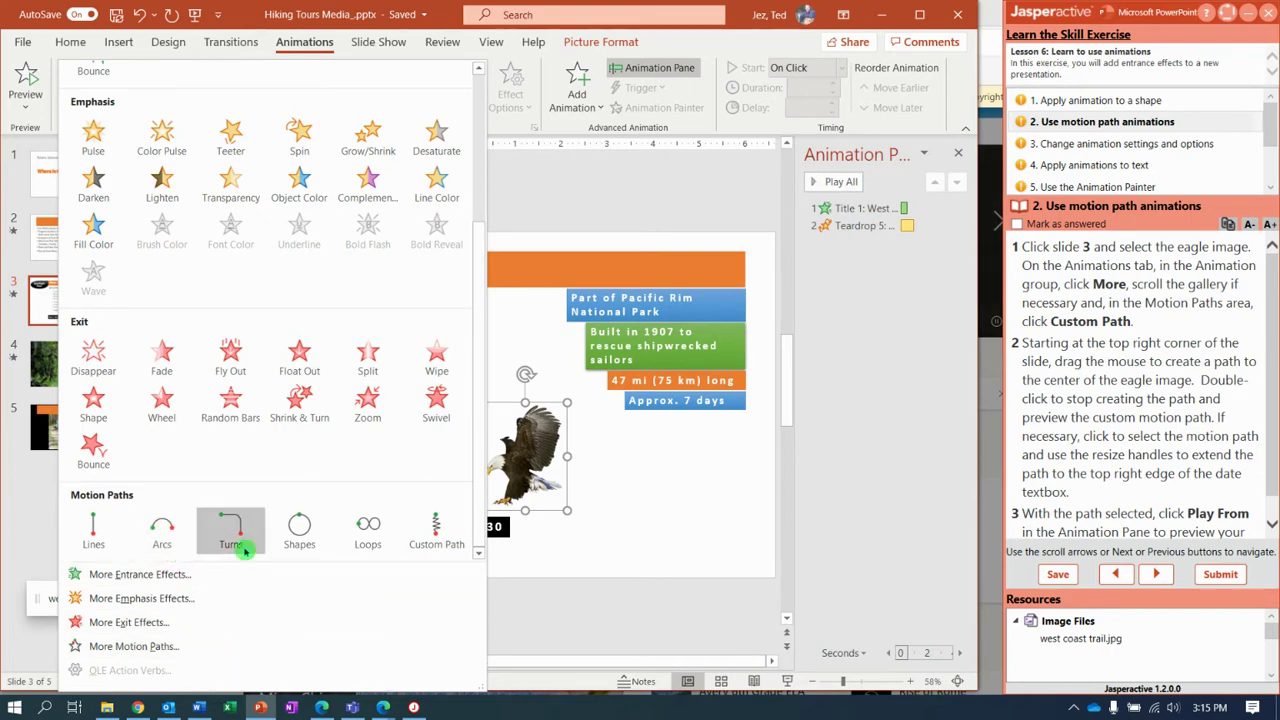
# Draw a freehand Custom Path for the eagle from the slide's top-right corner to it, and preview it
pyautogui.click(437, 533)
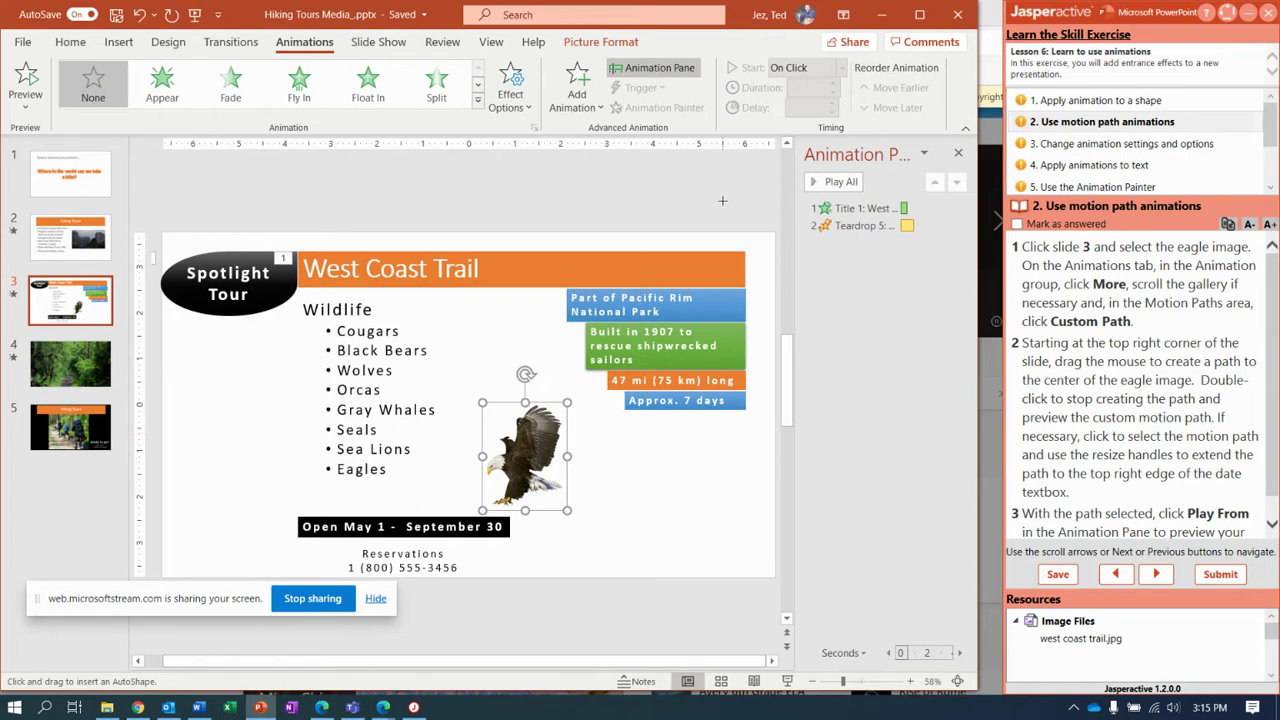
pyautogui.moveTo(722, 200)
pyautogui.mouseDown()
pyautogui.moveTo(645, 328)
pyautogui.moveTo(481, 347)
pyautogui.moveTo(417, 397)
pyautogui.moveTo(306, 422)
pyautogui.moveTo(283, 447)
pyautogui.moveTo(301, 521)
pyautogui.moveTo(455, 409)
pyautogui.moveTo(627, 445)
pyautogui.moveTo(549, 389)
pyautogui.moveTo(563, 511)
pyautogui.mouseUp()
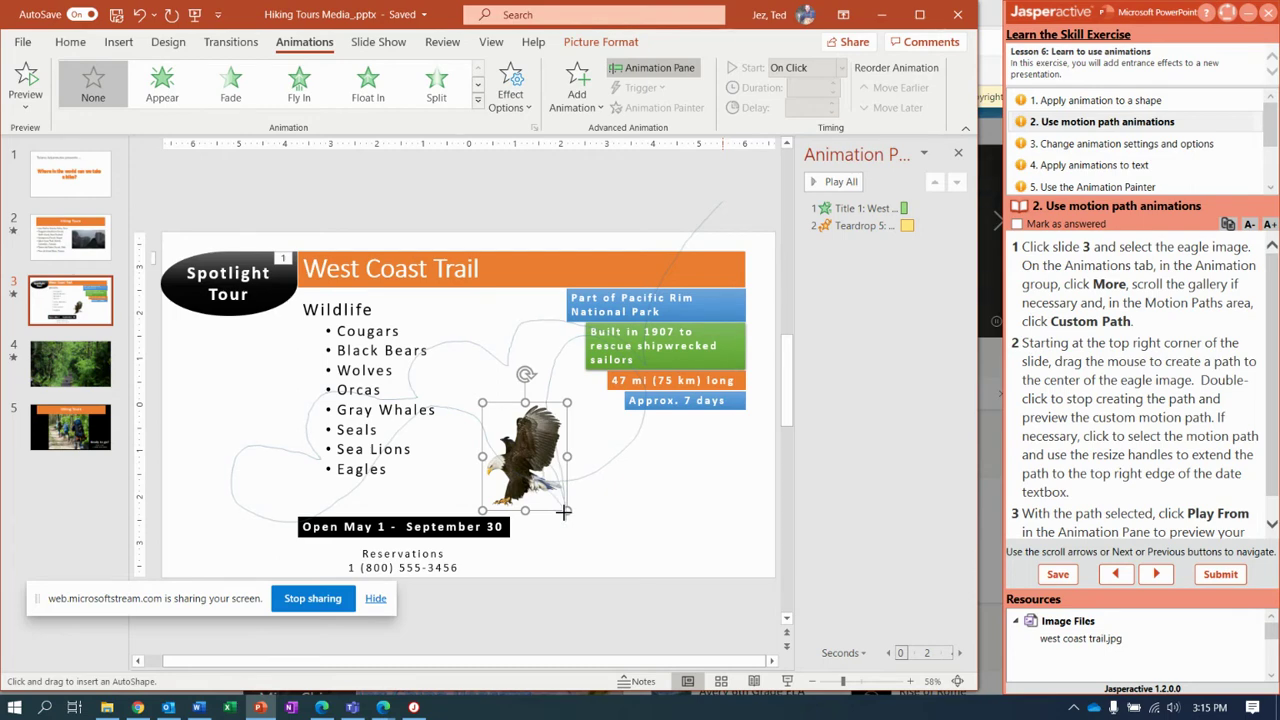
pyautogui.moveTo(563, 511); pyautogui.dragTo(563, 511)
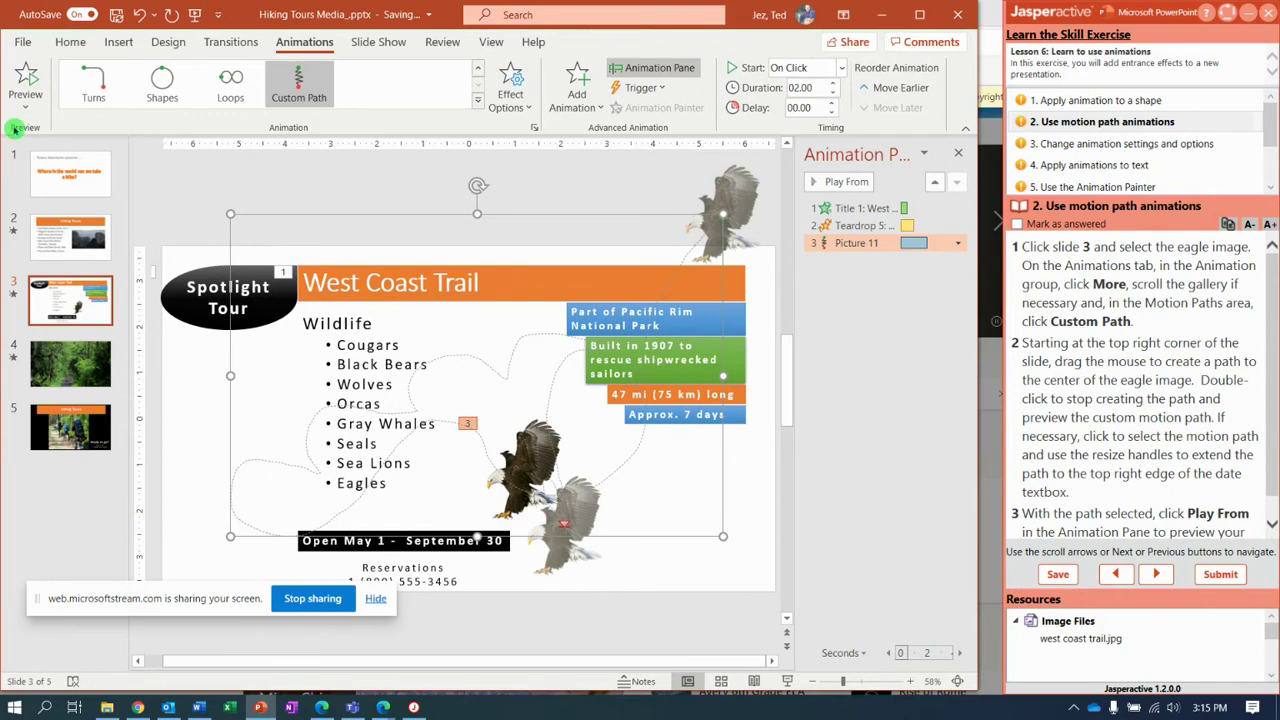
pyautogui.click(28, 82)
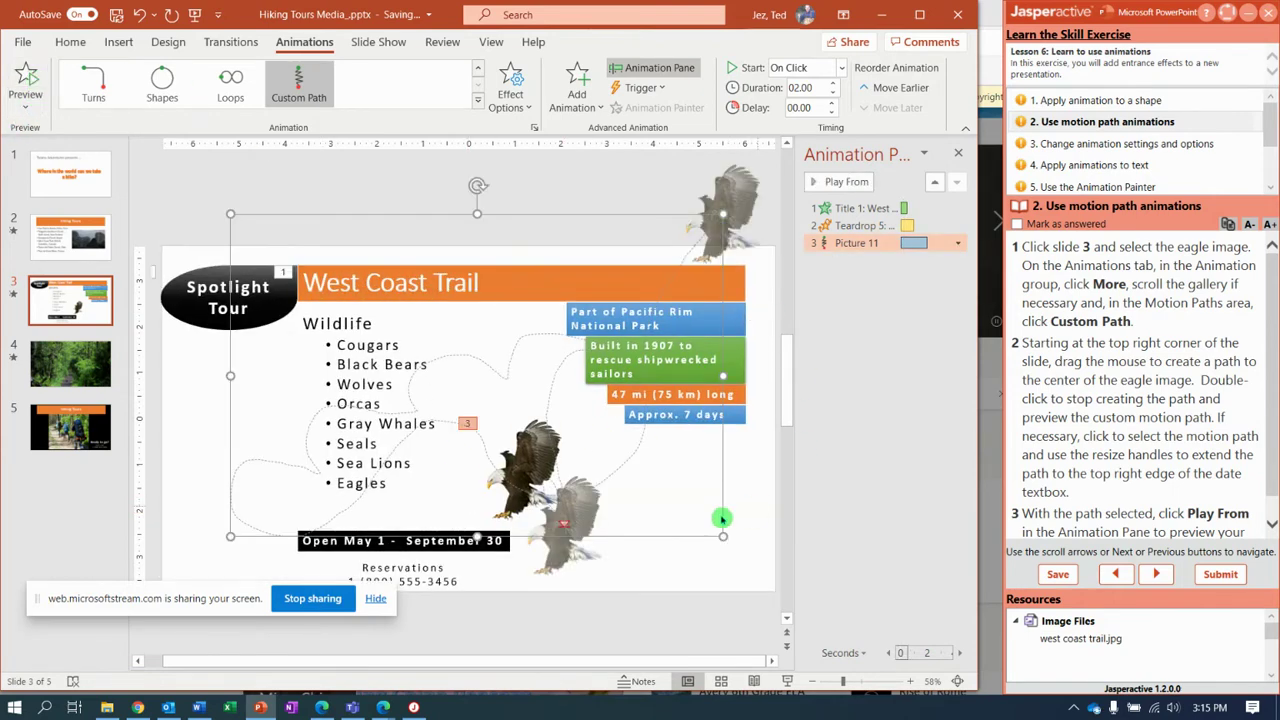
pyautogui.moveTo(757, 171)
pyautogui.mouseDown()
pyautogui.moveTo(725, 213)
pyautogui.moveTo(736, 238)
pyautogui.mouseUp()
pyautogui.doubleClick(528, 400)
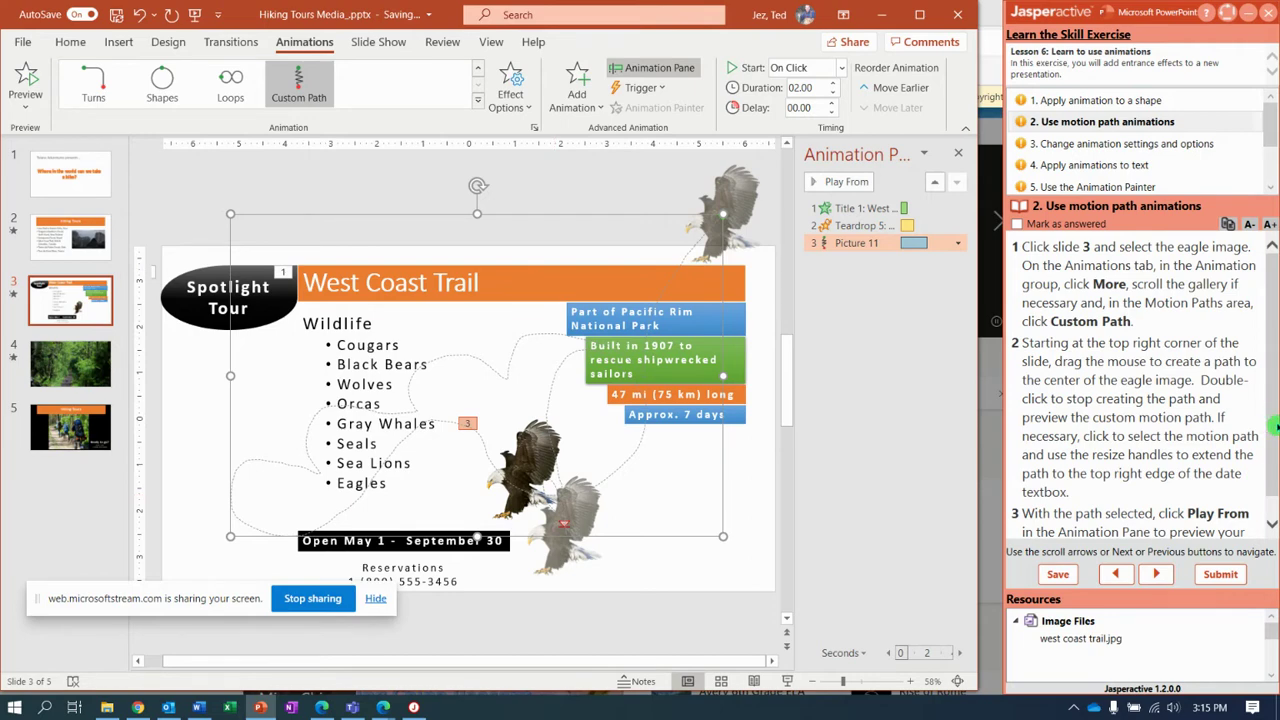
pyautogui.scroll(-1, 1274, 428)
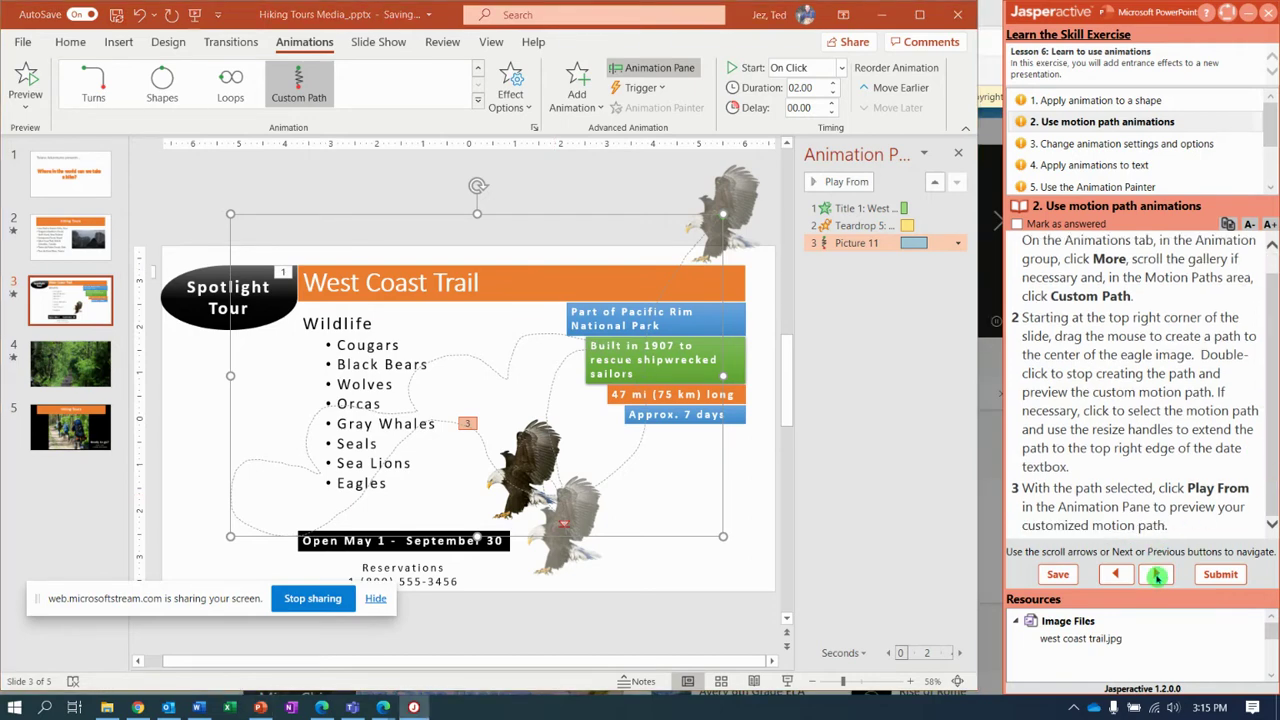
# Set slide 3's title animation to start After Previous with a 2.00-second duration
pyautogui.click(1154, 578)
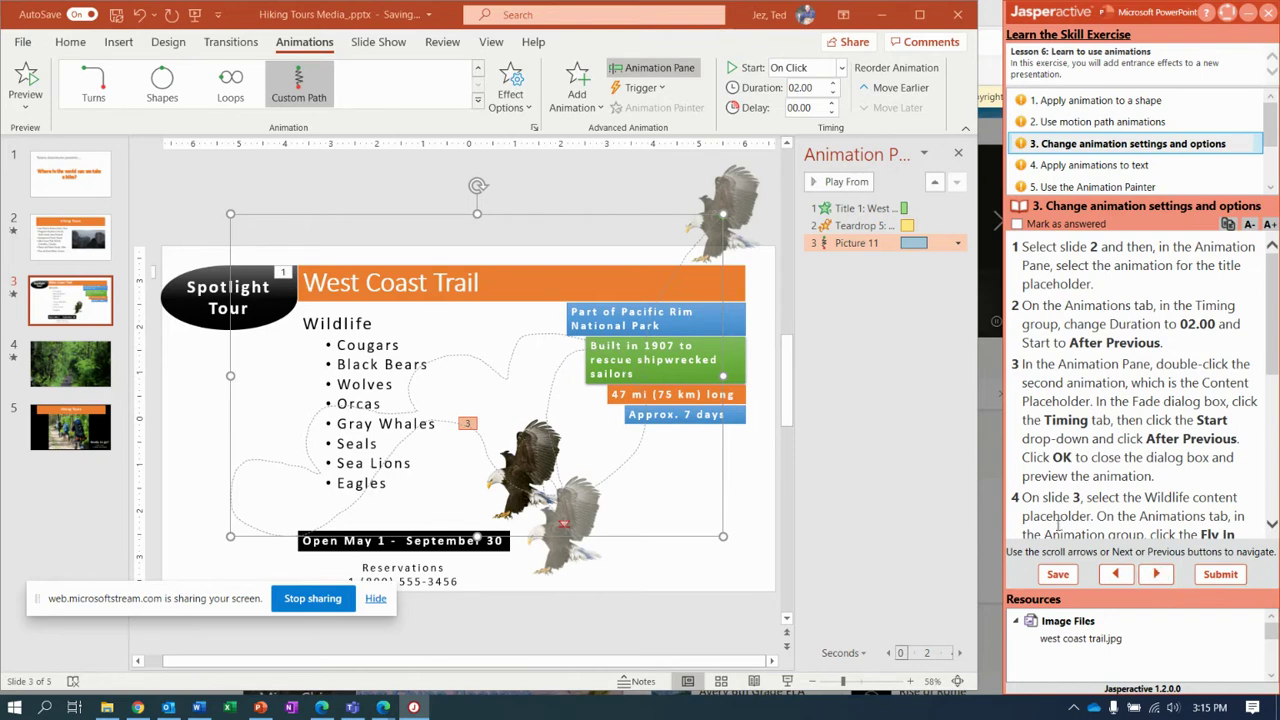
pyautogui.click(70, 259)
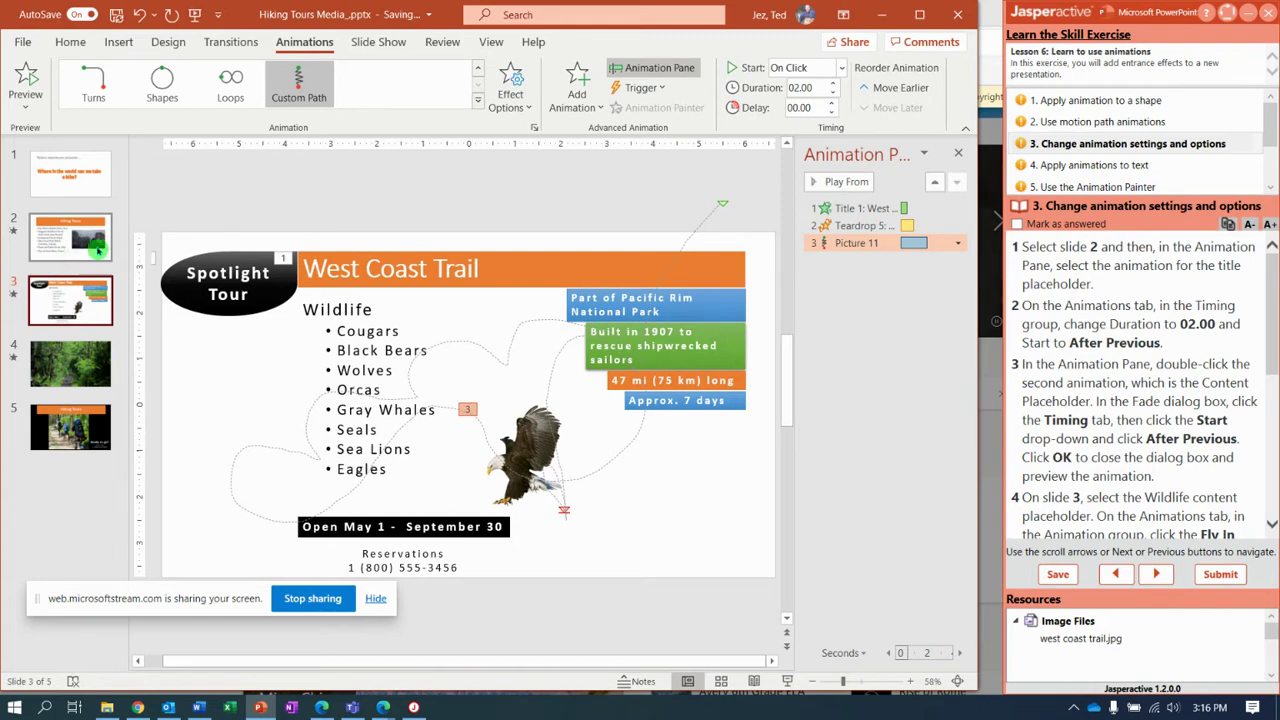
pyautogui.click(860, 208)
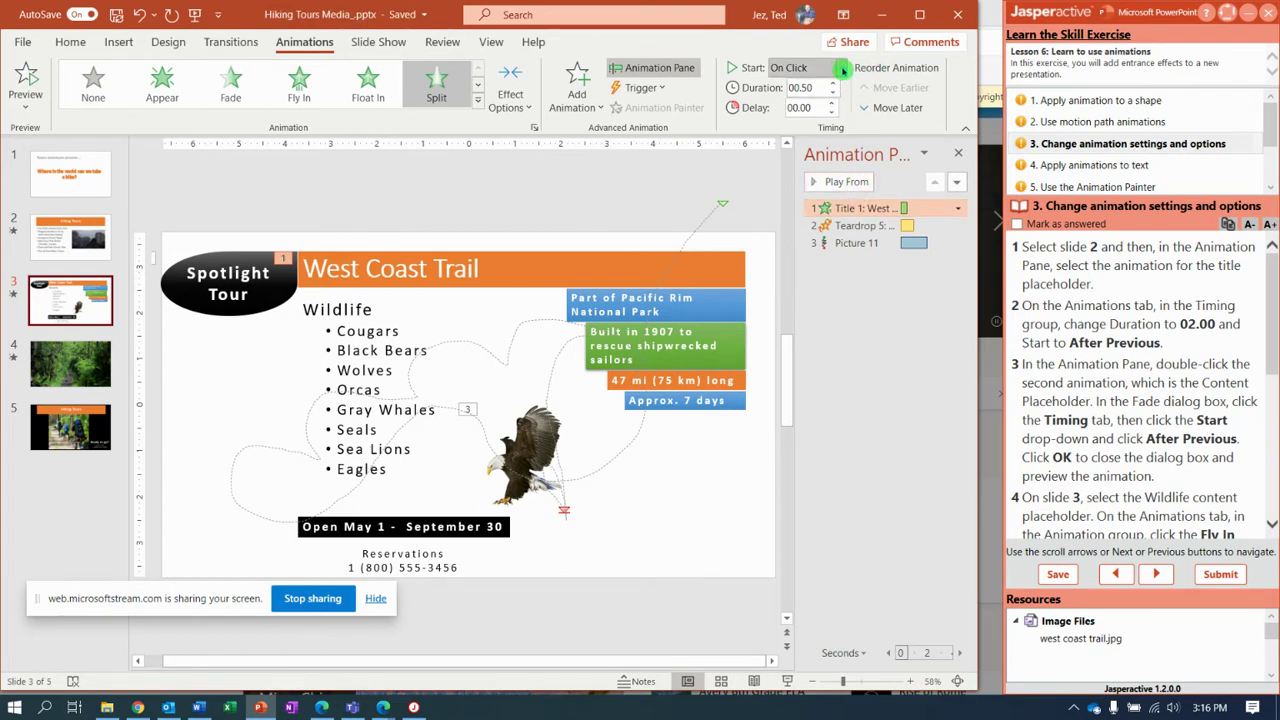
pyautogui.click(843, 68)
pyautogui.click(818, 130)
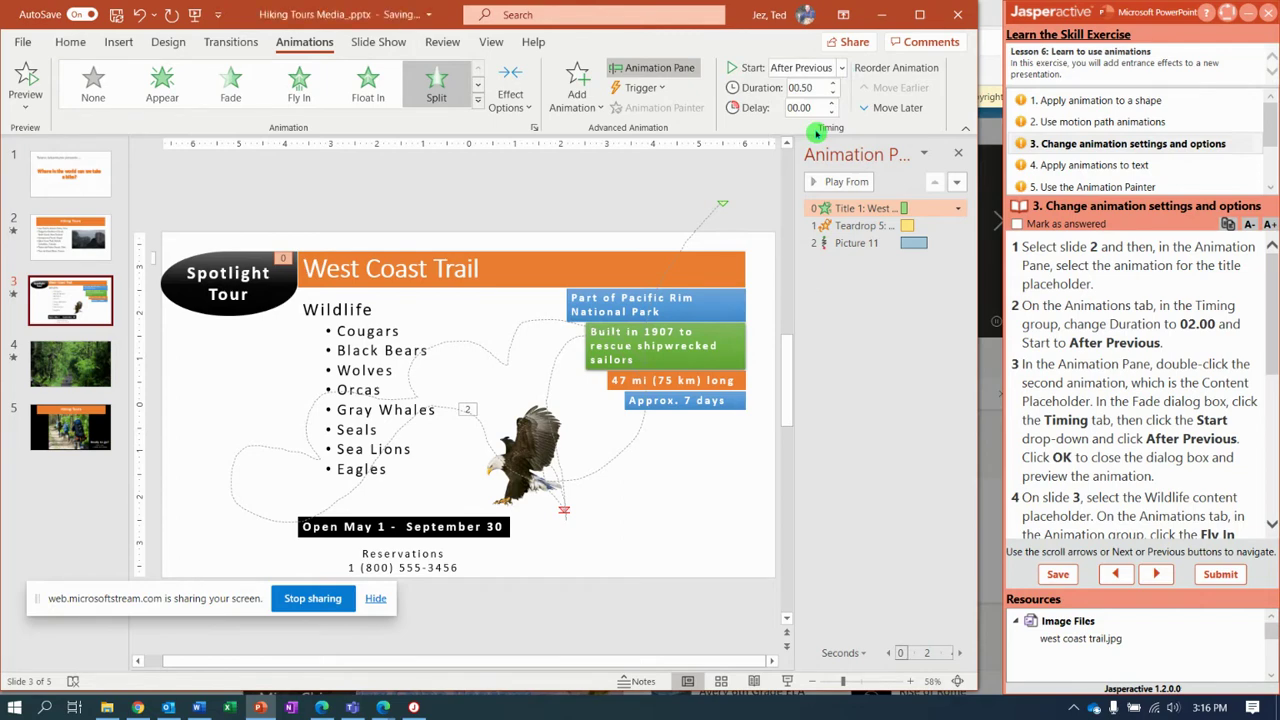
pyautogui.click(815, 87)
pyautogui.write('2')
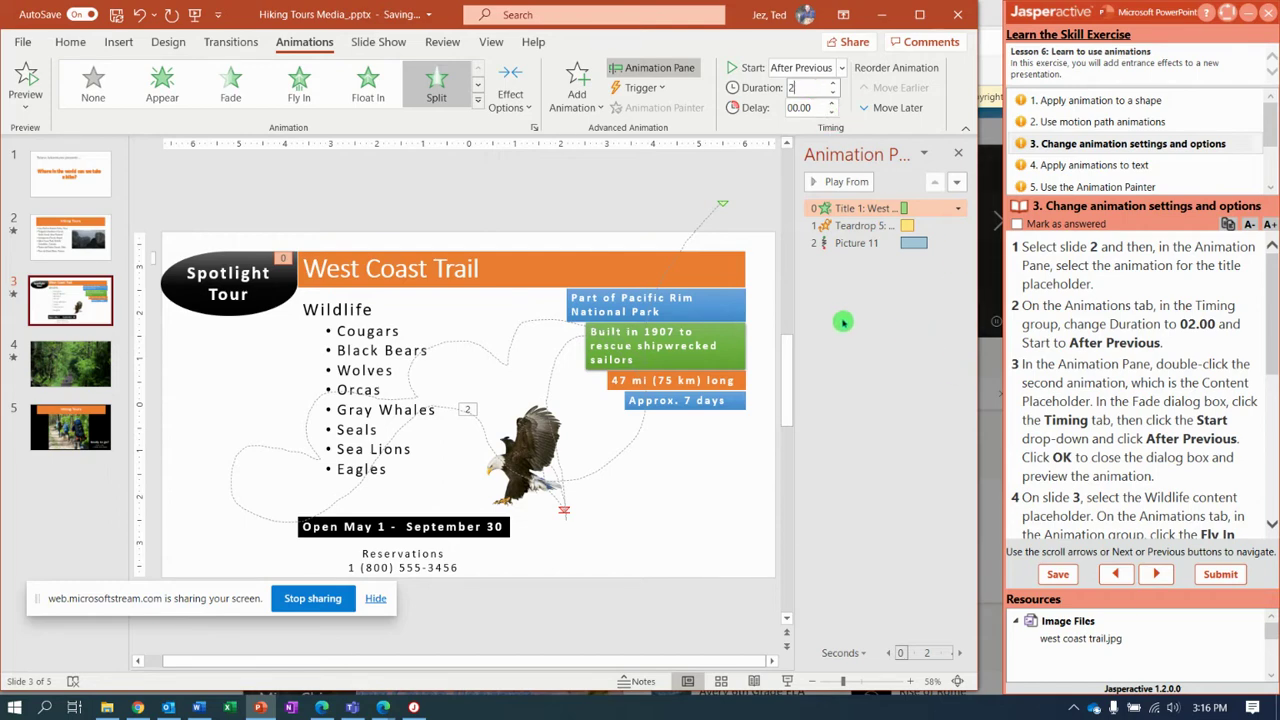
# Set the Teardrop 5 animation to start After Previous
pyautogui.click(852, 226)
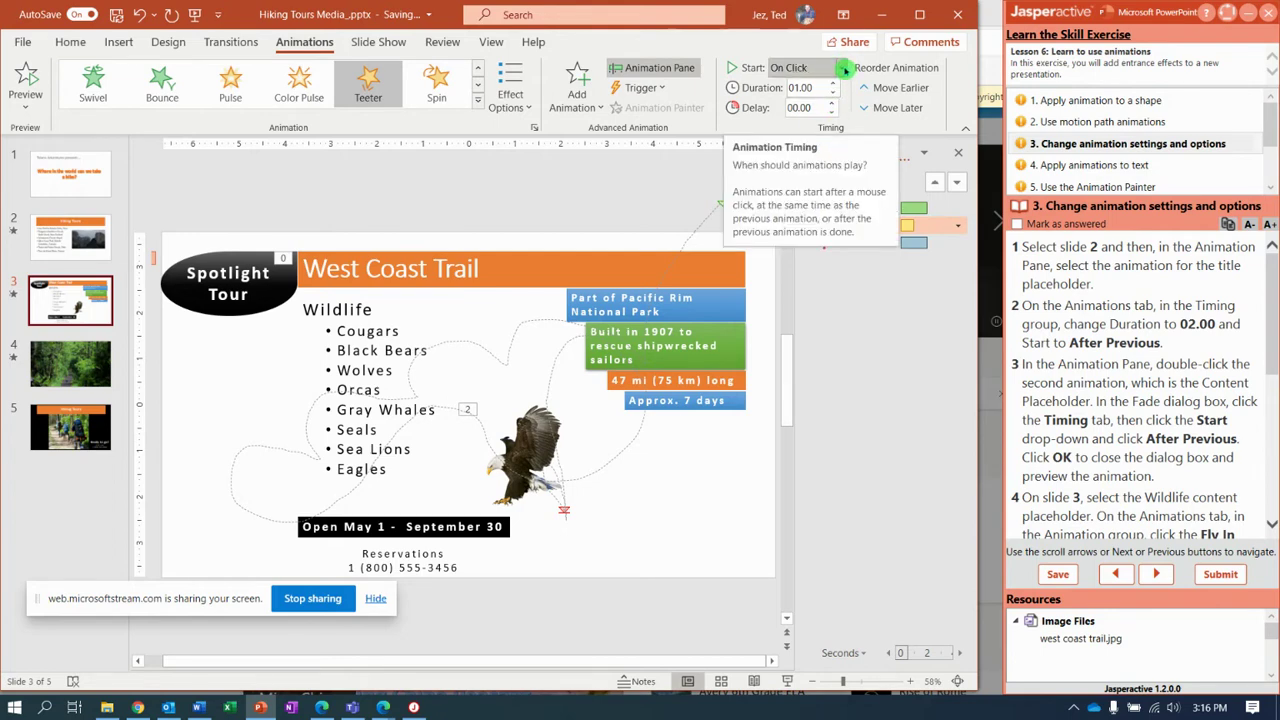
pyautogui.click(843, 68)
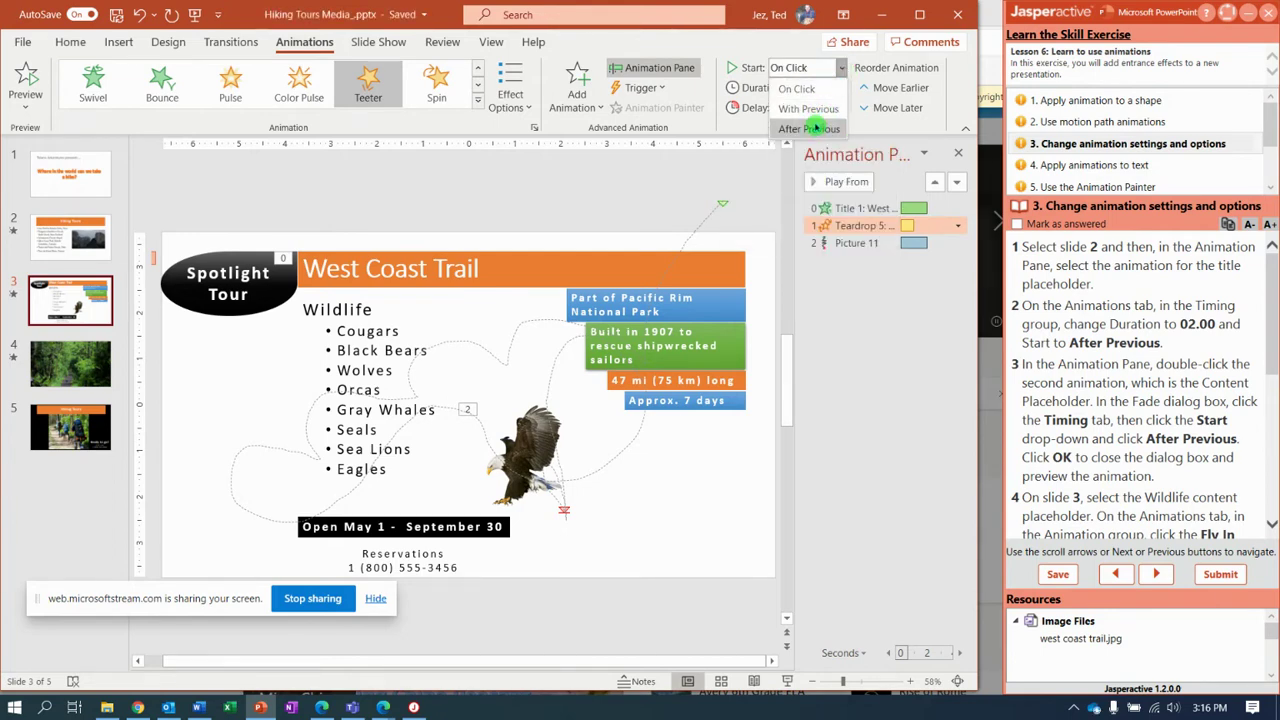
pyautogui.click(815, 128)
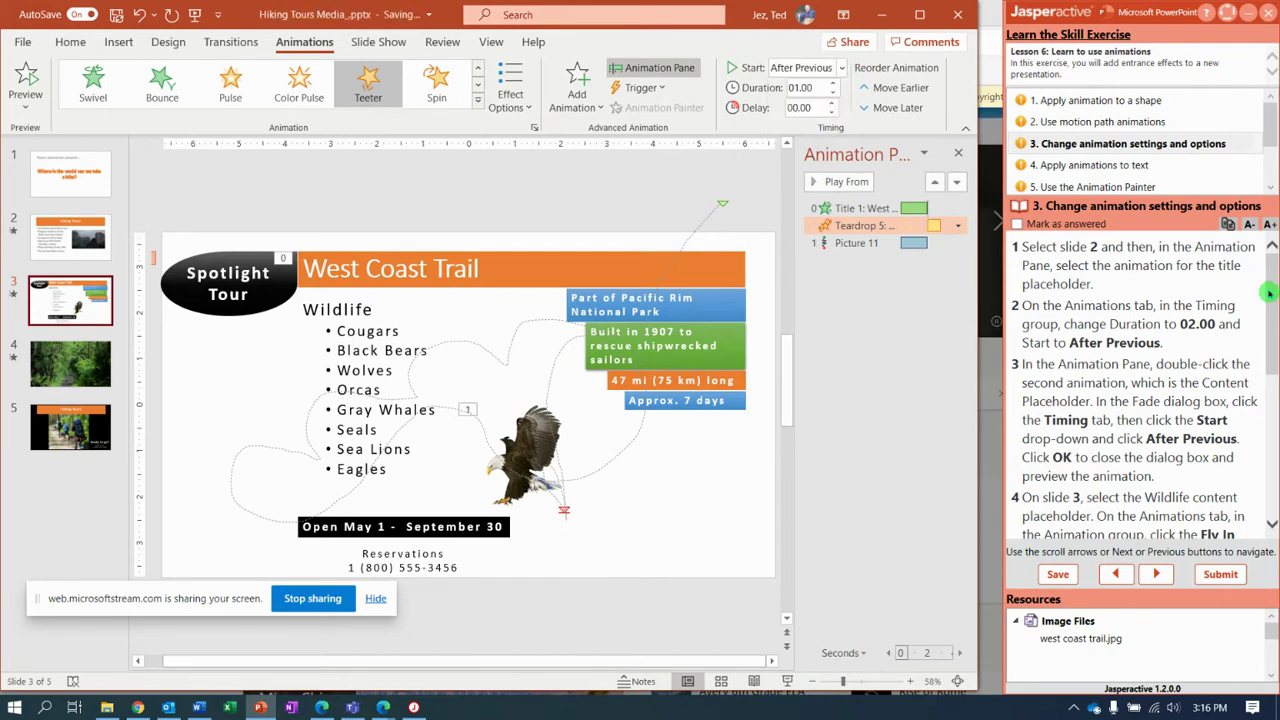
pyautogui.moveTo(1273, 296); pyautogui.dragTo(1273, 363)
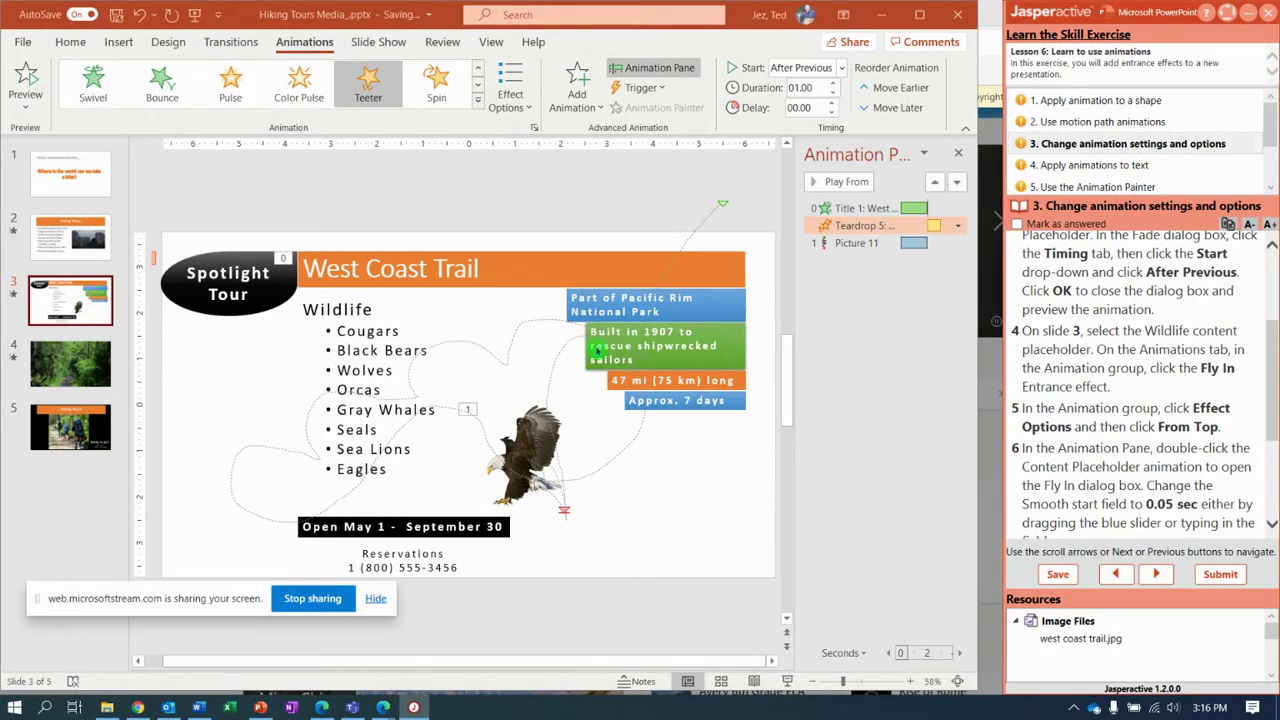
# Give the Wildlife bullet list a Fly In entrance effect coming From Top
pyautogui.click(405, 320)
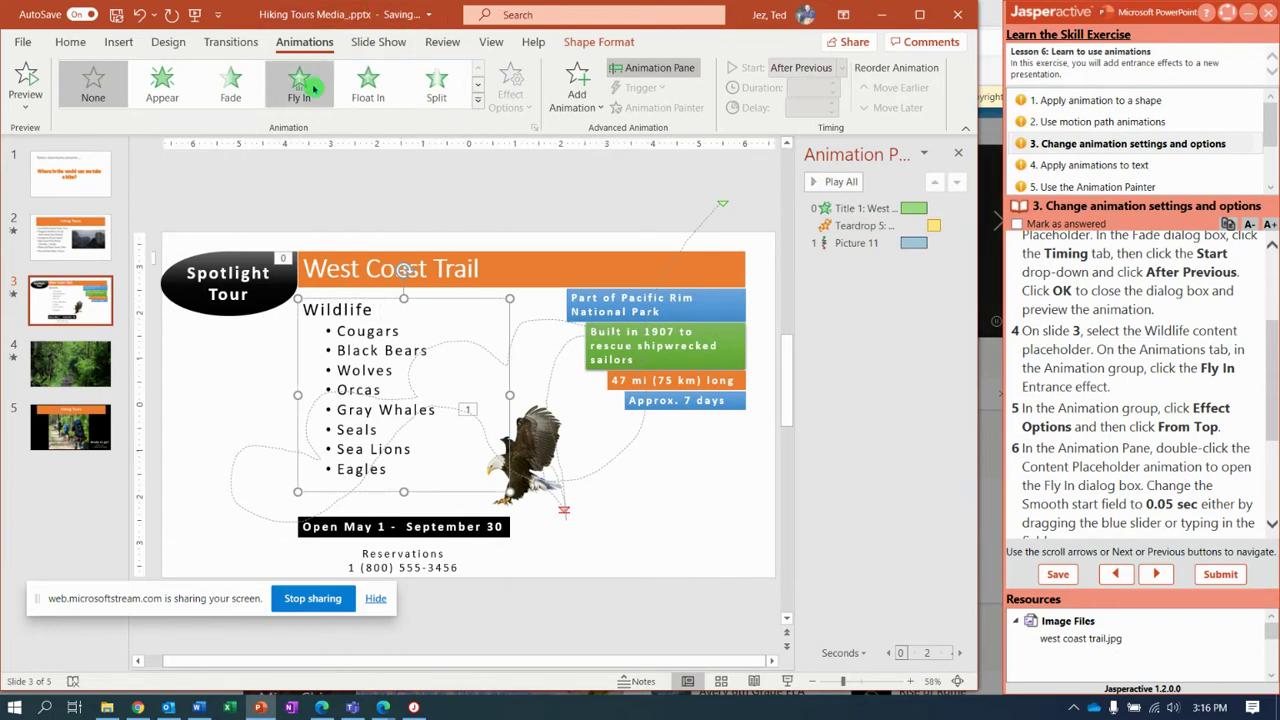
pyautogui.click(300, 90)
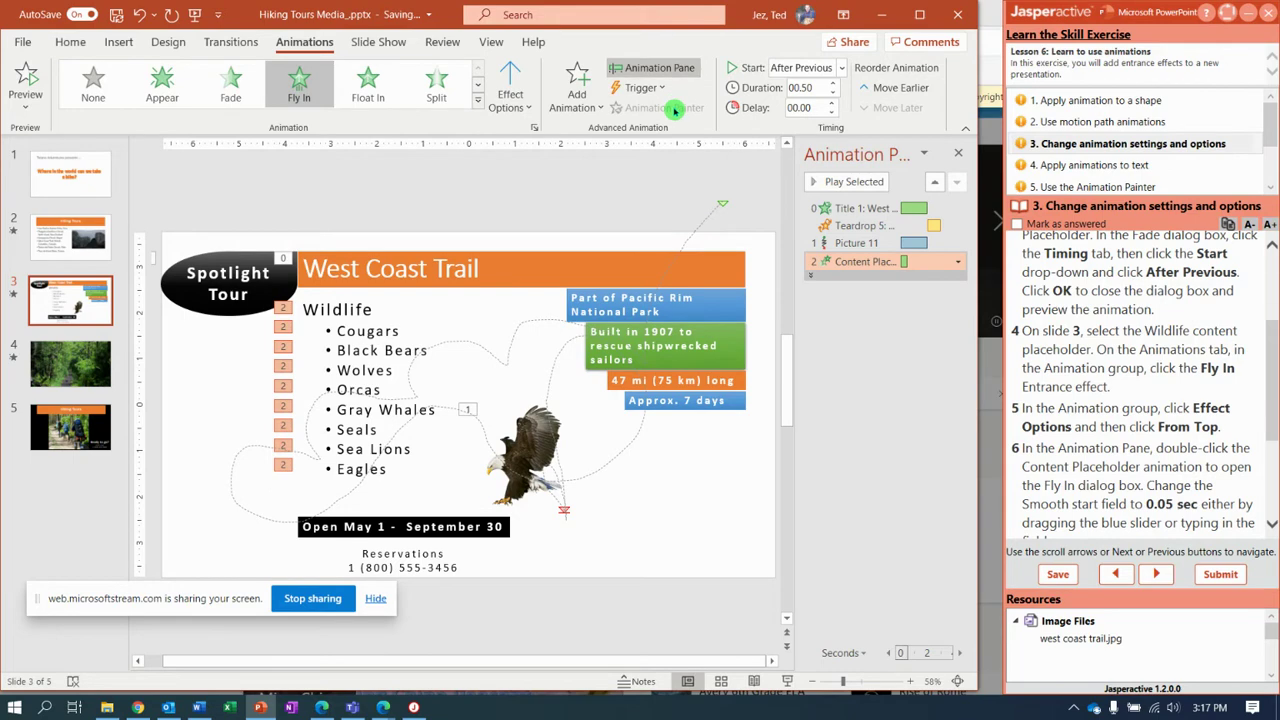
pyautogui.click(520, 100)
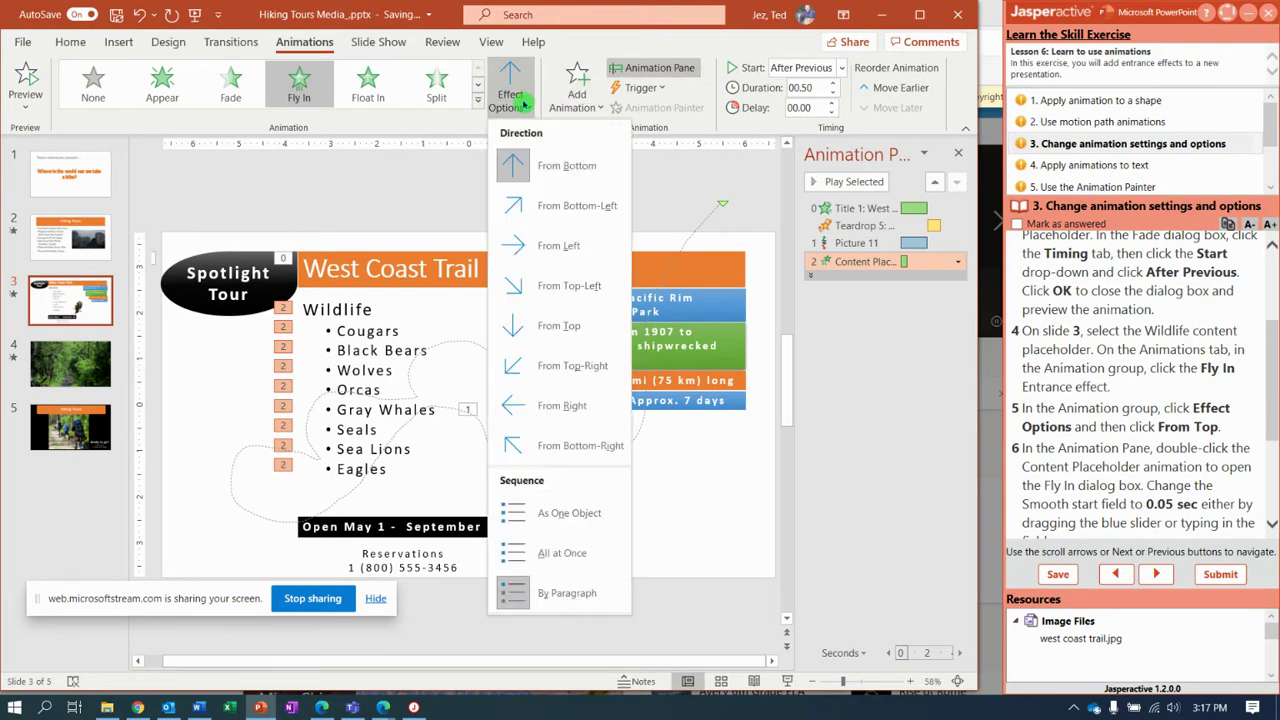
pyautogui.click(558, 323)
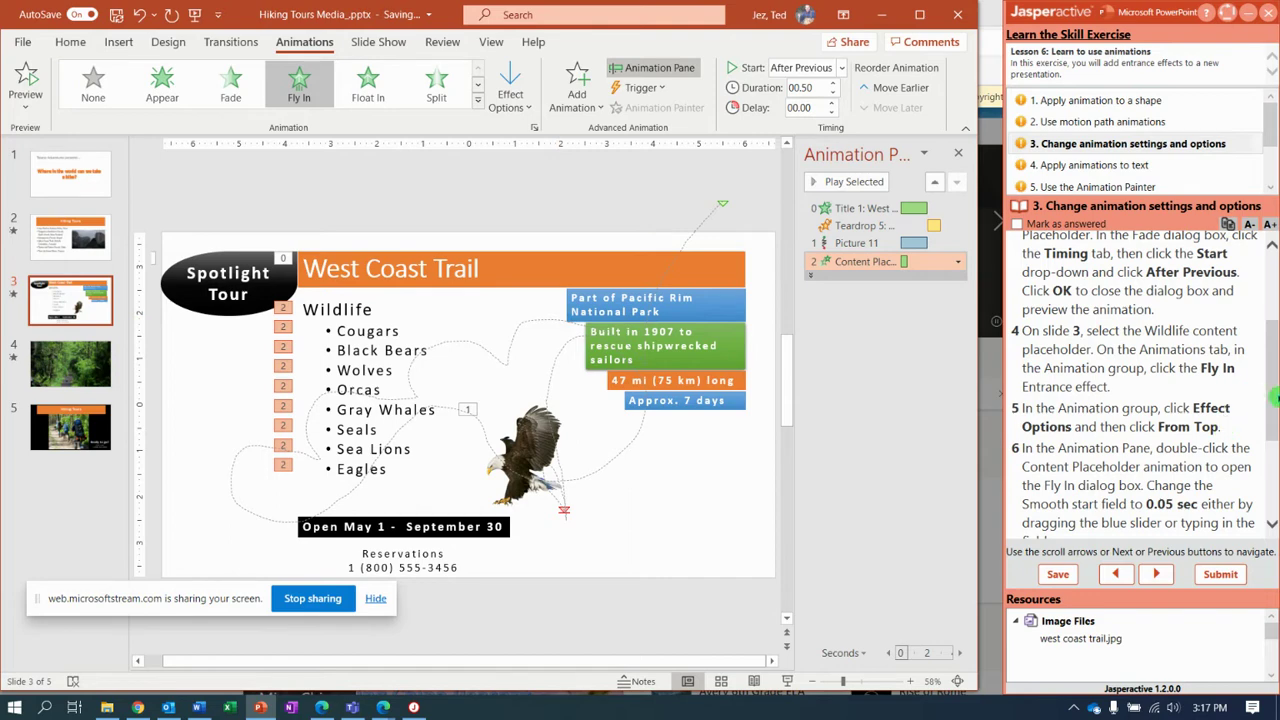
pyautogui.moveTo(1276, 398); pyautogui.dragTo(1275, 460)
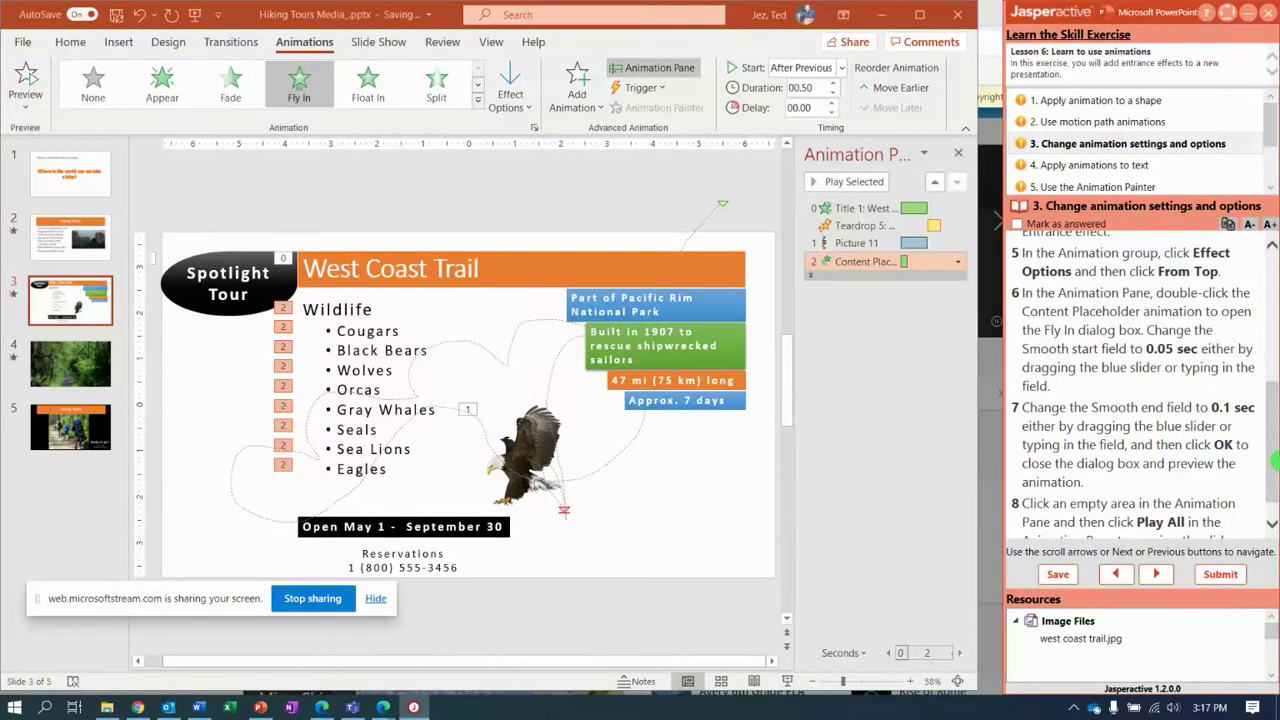
# Set the Wildlife Fly In effect to 0.05 sec smooth start and 0.1 sec smooth end
pyautogui.doubleClick(848, 263)
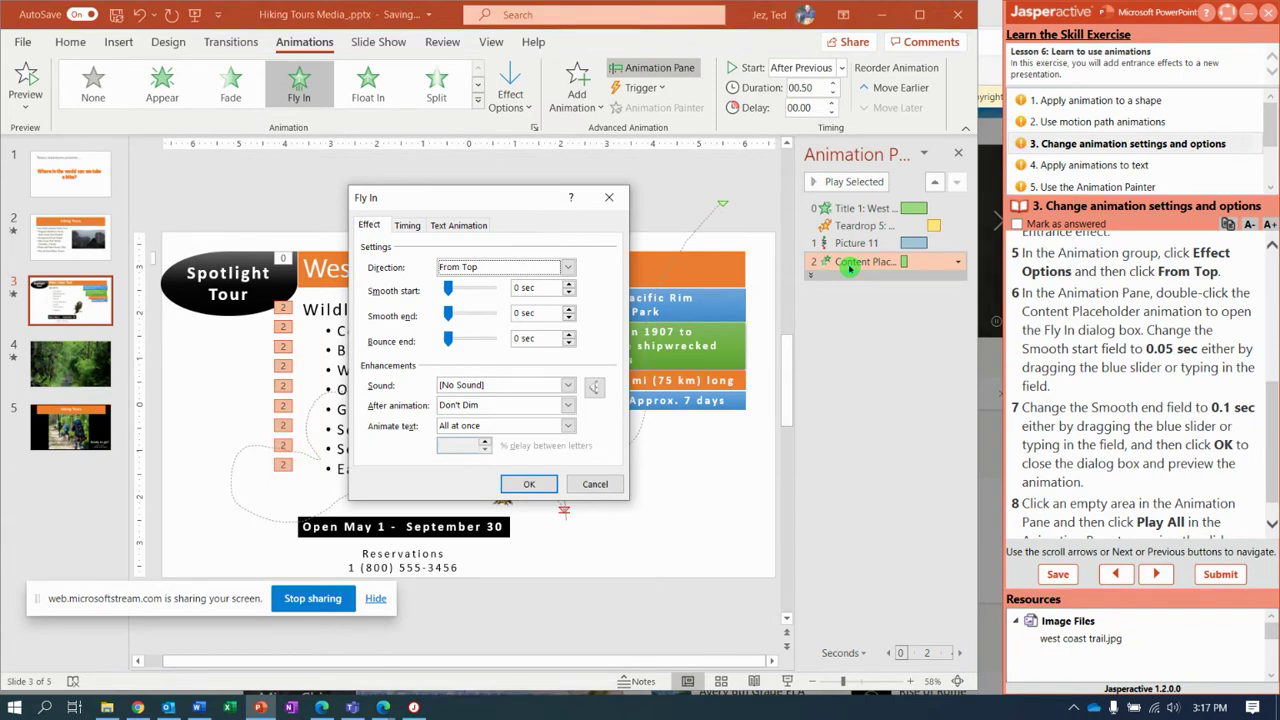
pyautogui.click(569, 285)
pyautogui.click(569, 285)
pyautogui.click(569, 285)
pyautogui.click(569, 285)
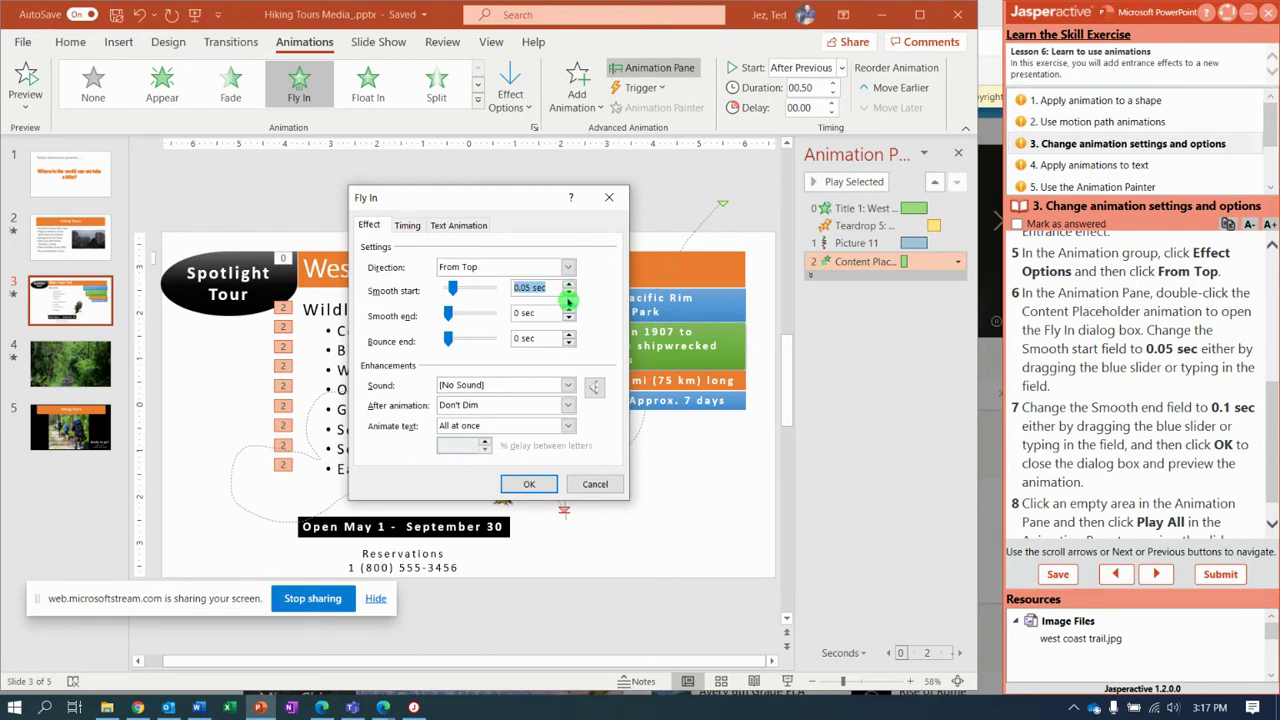
pyautogui.click(569, 309)
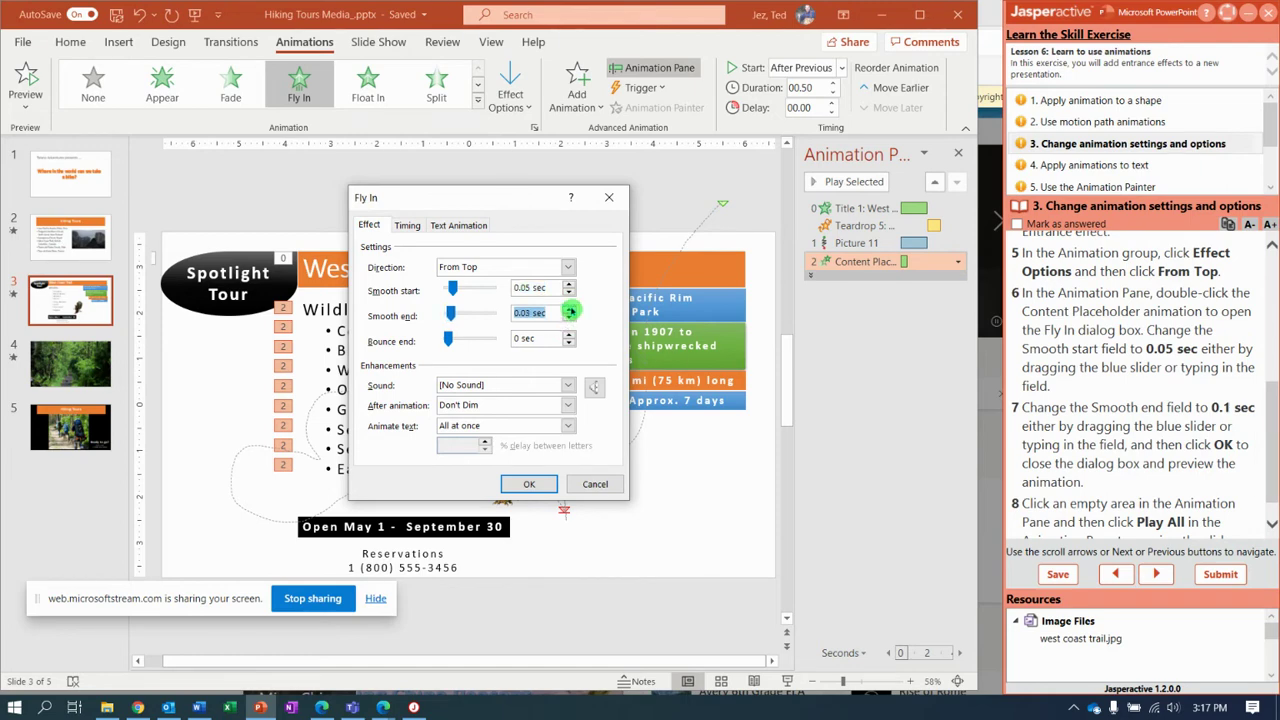
pyautogui.click(569, 309)
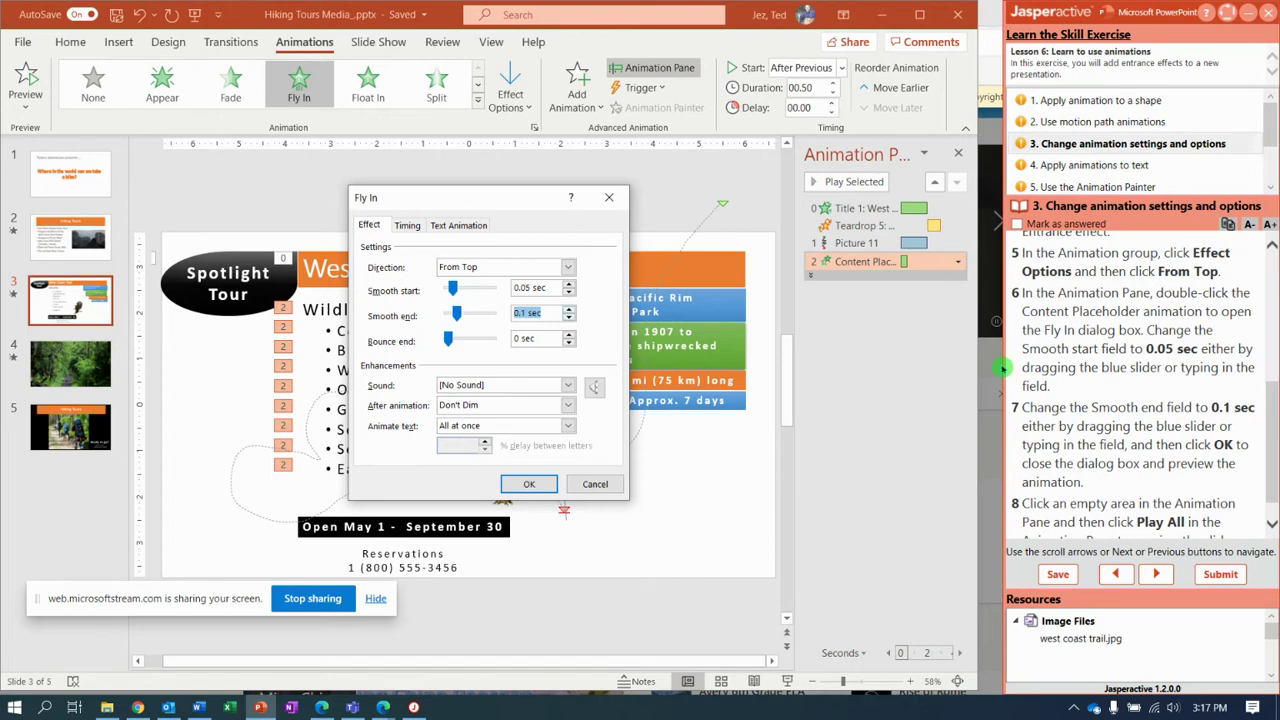
pyautogui.click(1275, 452)
pyautogui.moveTo(1275, 452); pyautogui.dragTo(1275, 467)
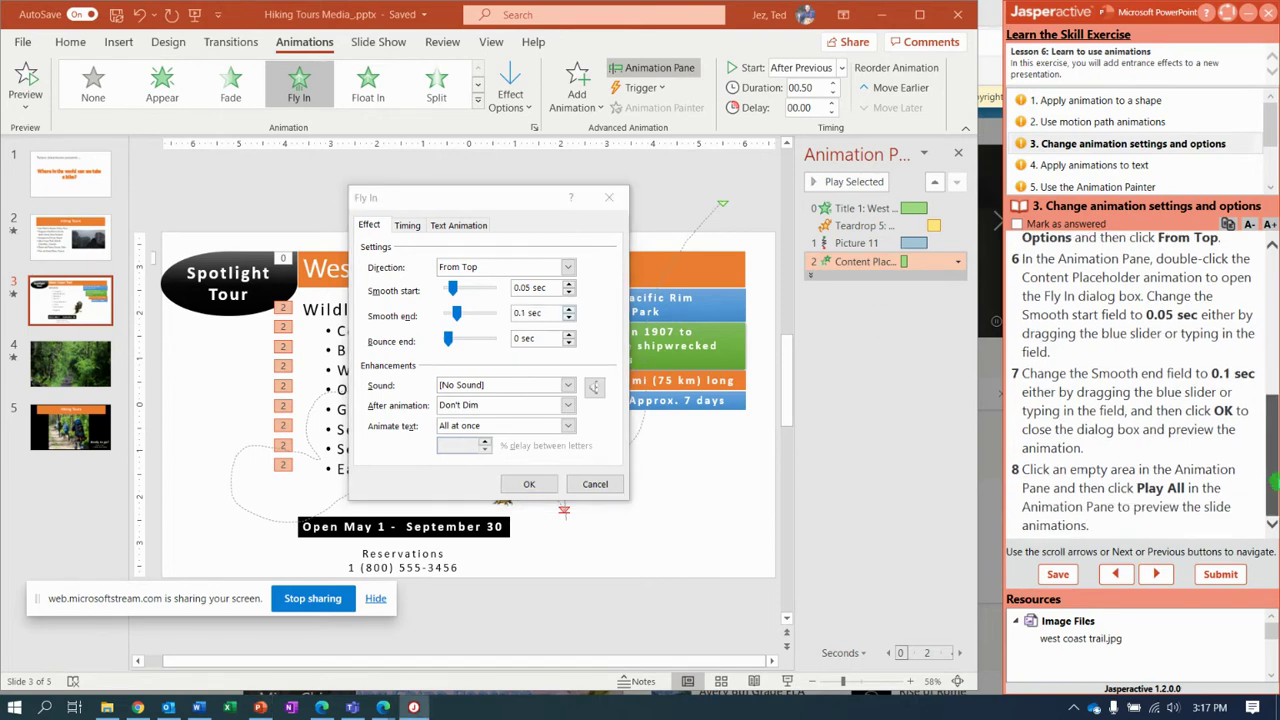
pyautogui.click(529, 485)
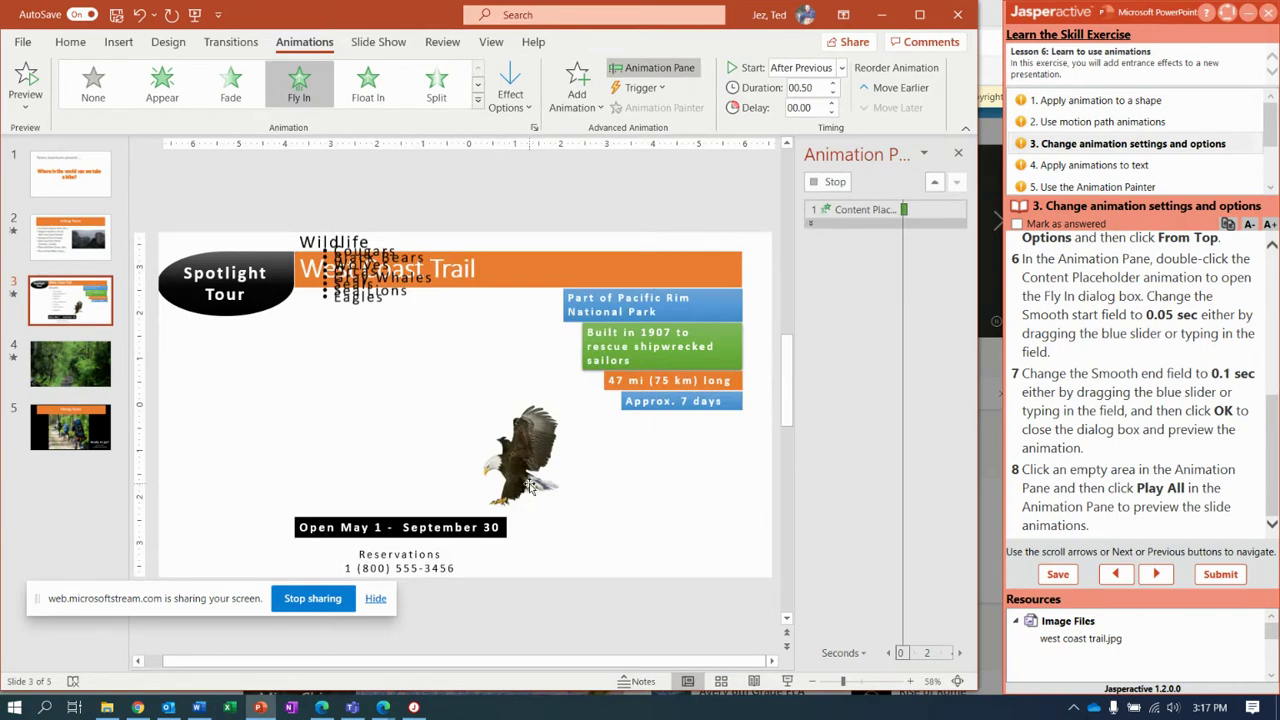
# Preview all of slide 3's animations with Play All
pyautogui.click(855, 332)
pyautogui.click(833, 181)
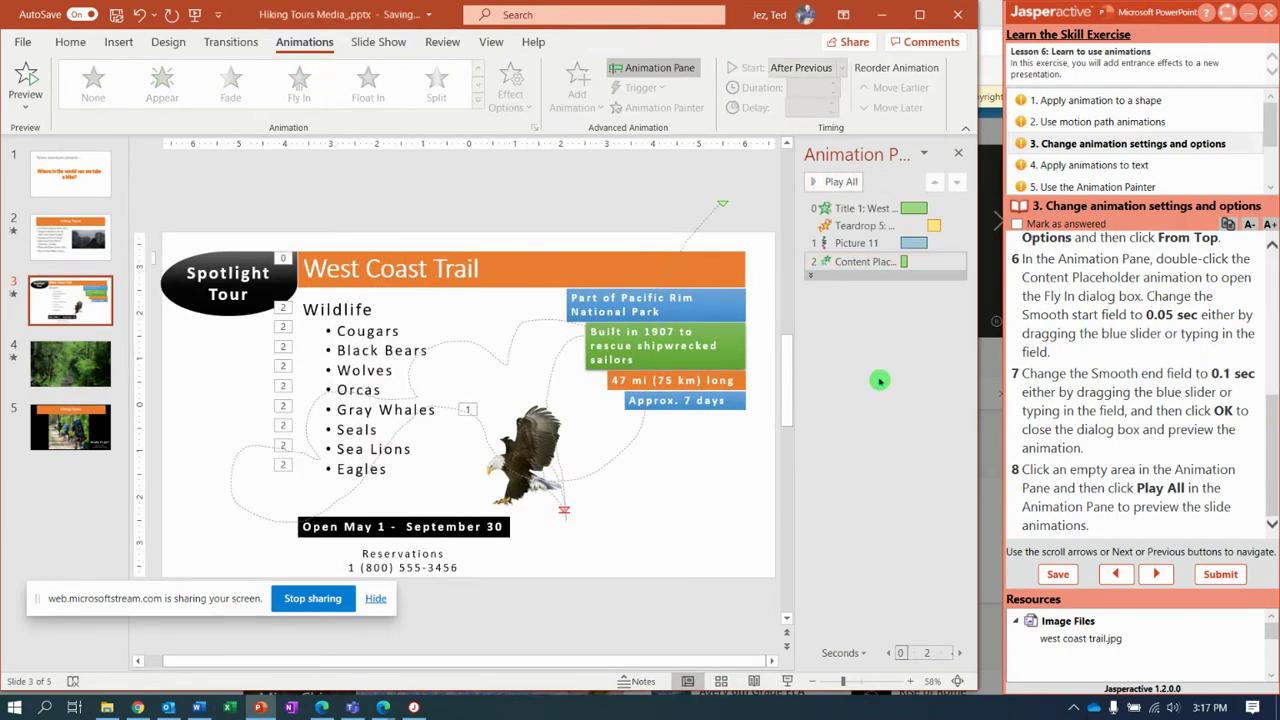
pyautogui.click(828, 177)
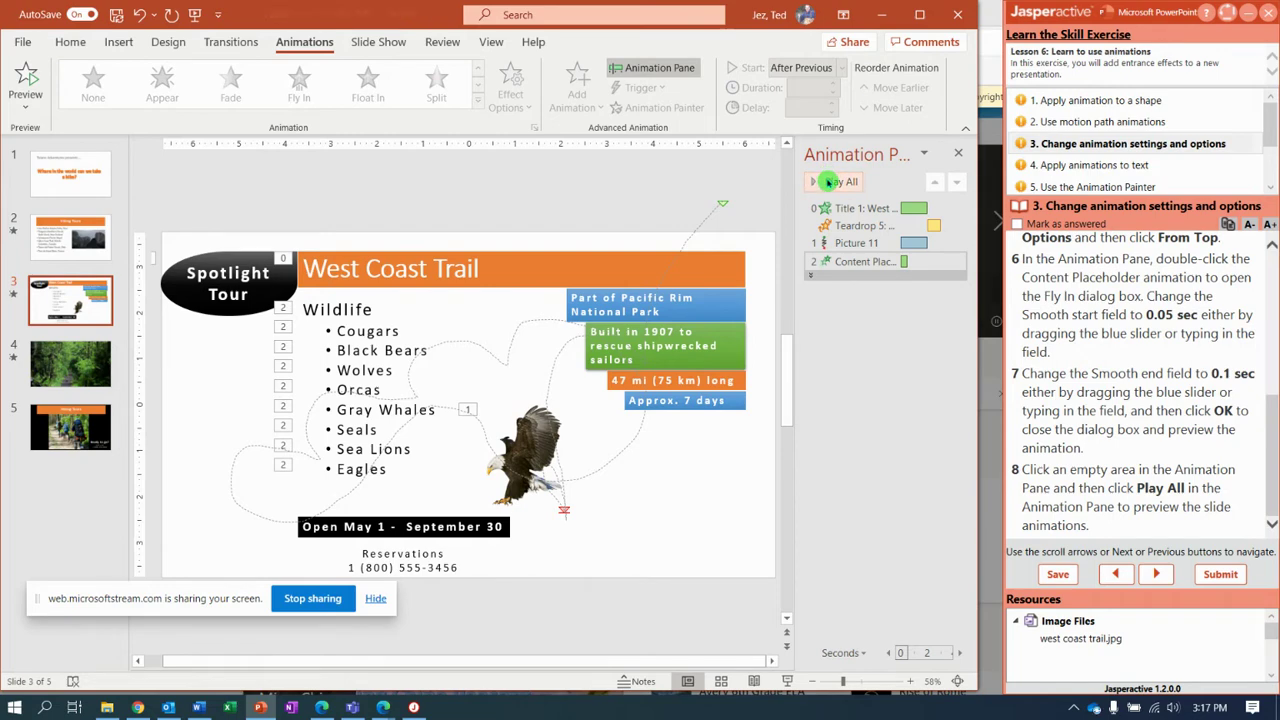